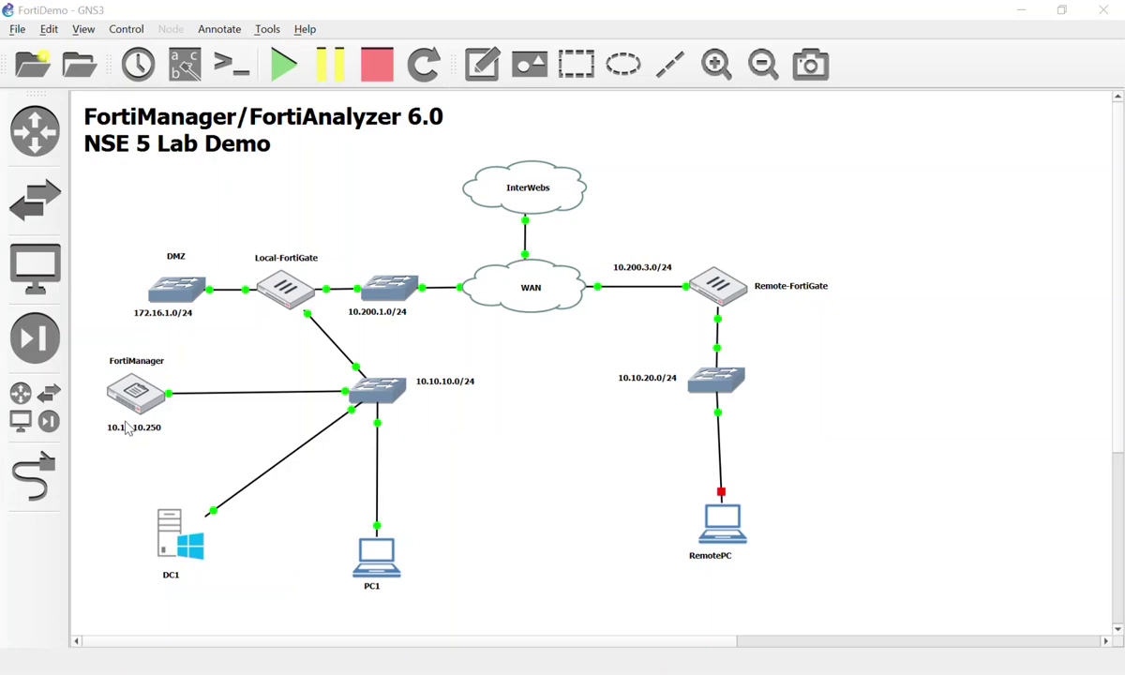
# - Switch to the PC1 TightVNC session and open the system dashboard of the managed device Remote-FortiGate in FortiManager
pyautogui.click(721, 285)
pyautogui.click(561, 392)
pyautogui.hotkey('alt', 'Tab')
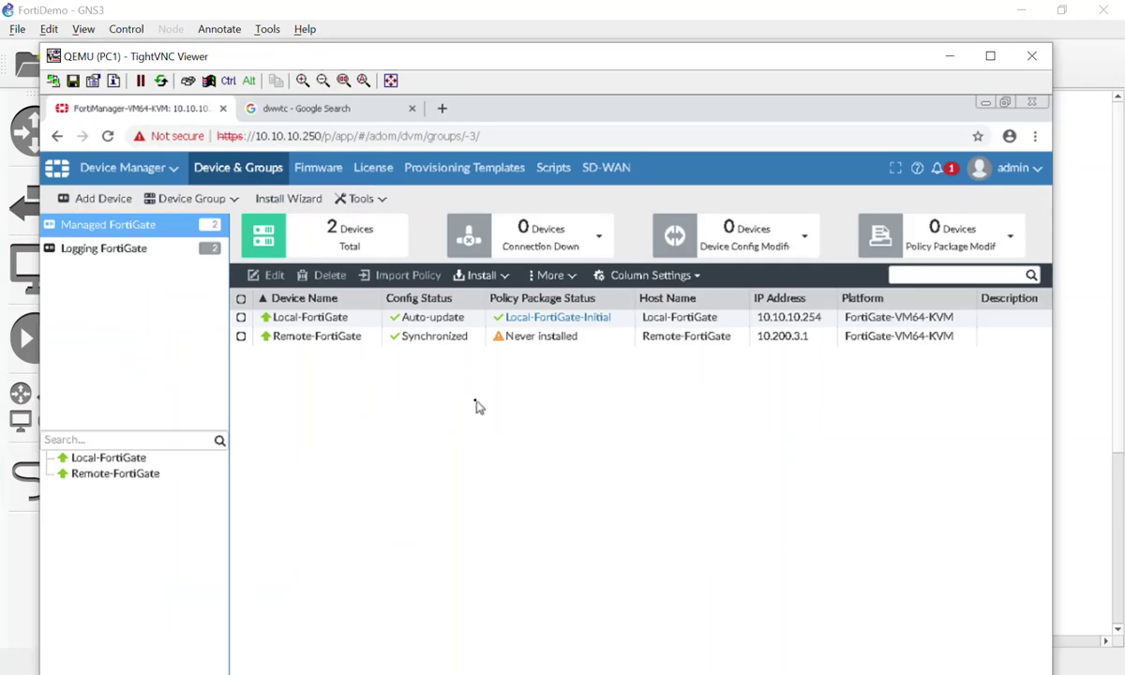
pyautogui.moveTo(436, 49); pyautogui.dragTo(429, 17)
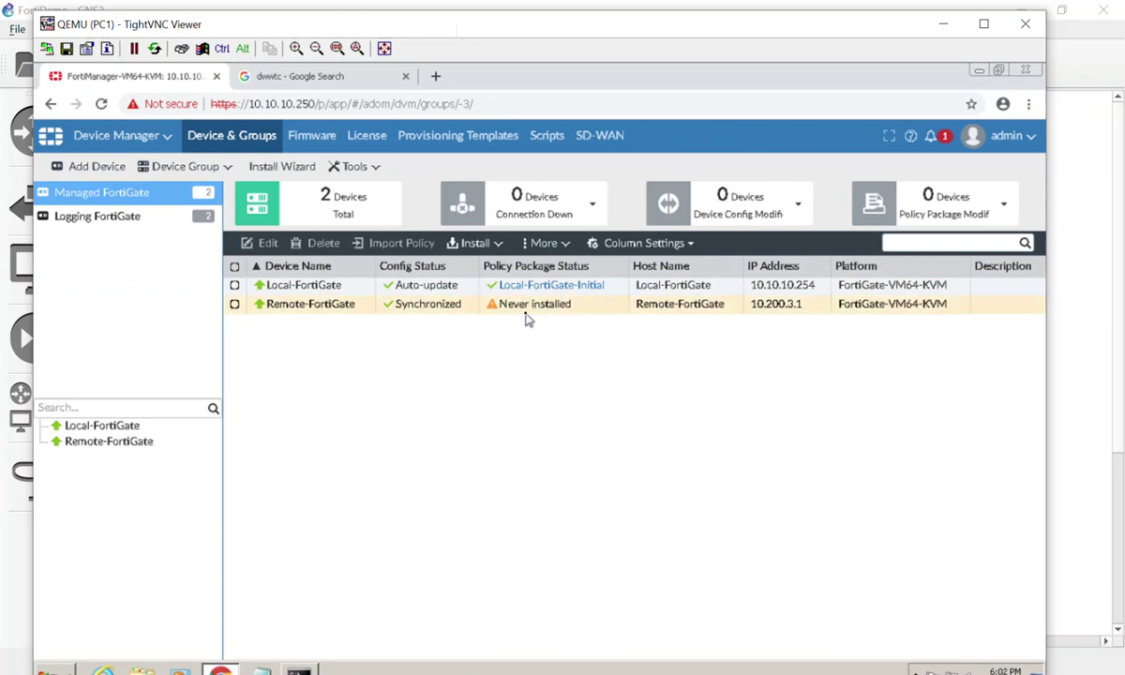
pyautogui.doubleClick(306, 305)
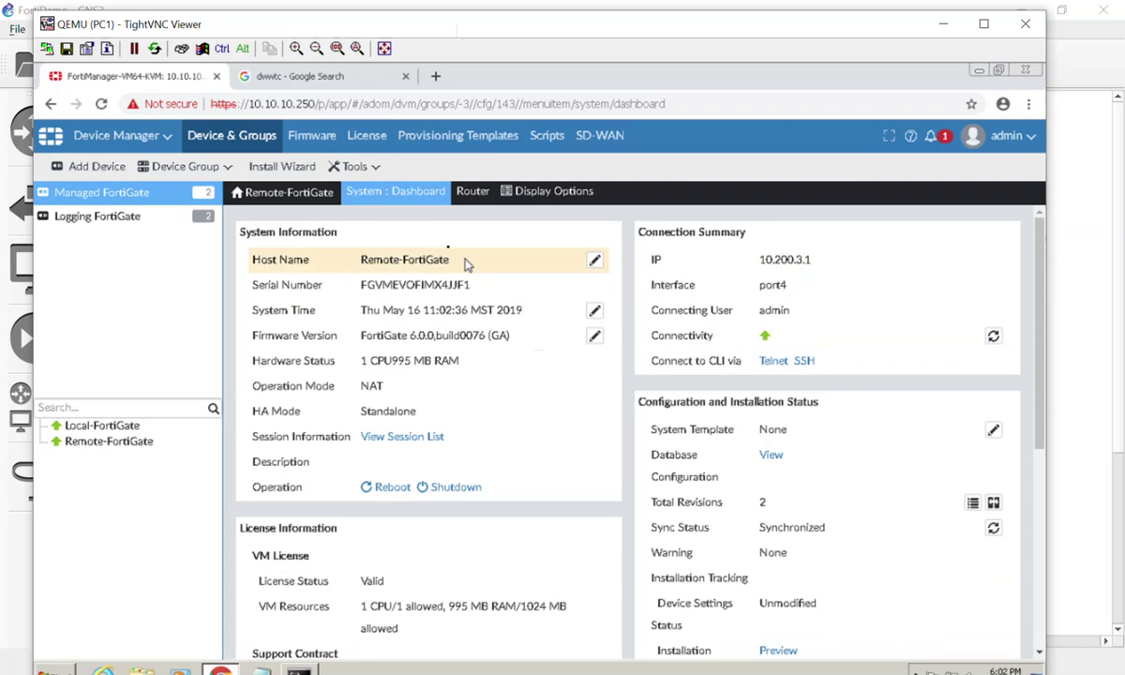
pyautogui.scroll(-5, 551, 413)
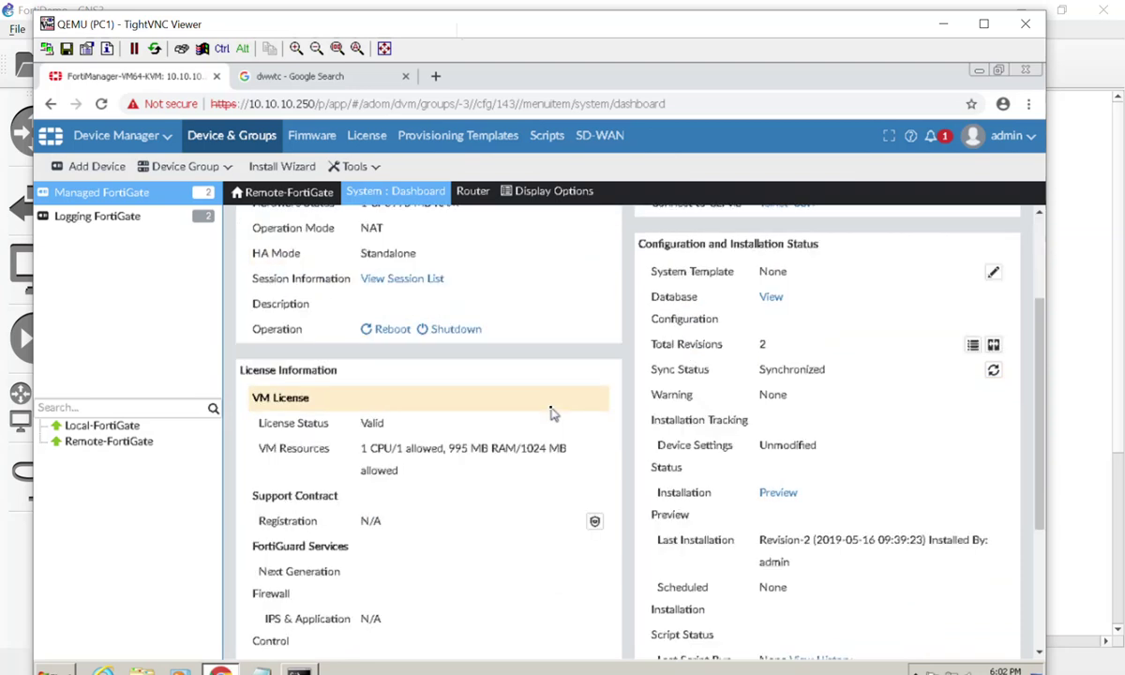
pyautogui.scroll(5, 551, 413)
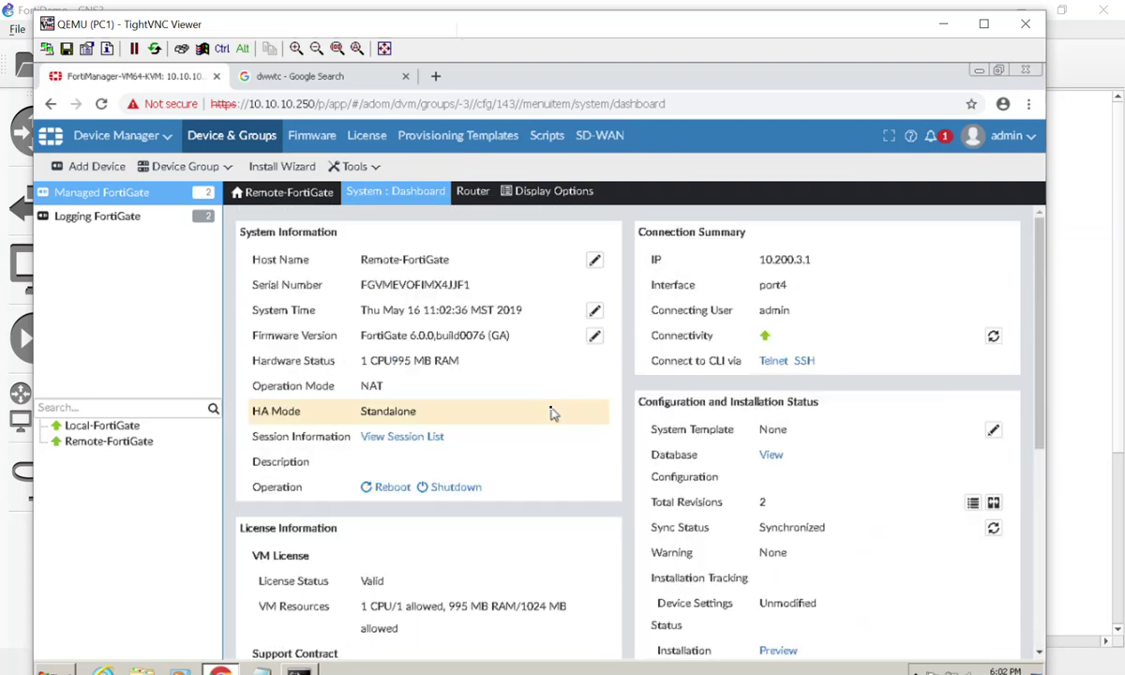
# - View the static routes configured on Remote-FortiGate
pyautogui.click(473, 193)
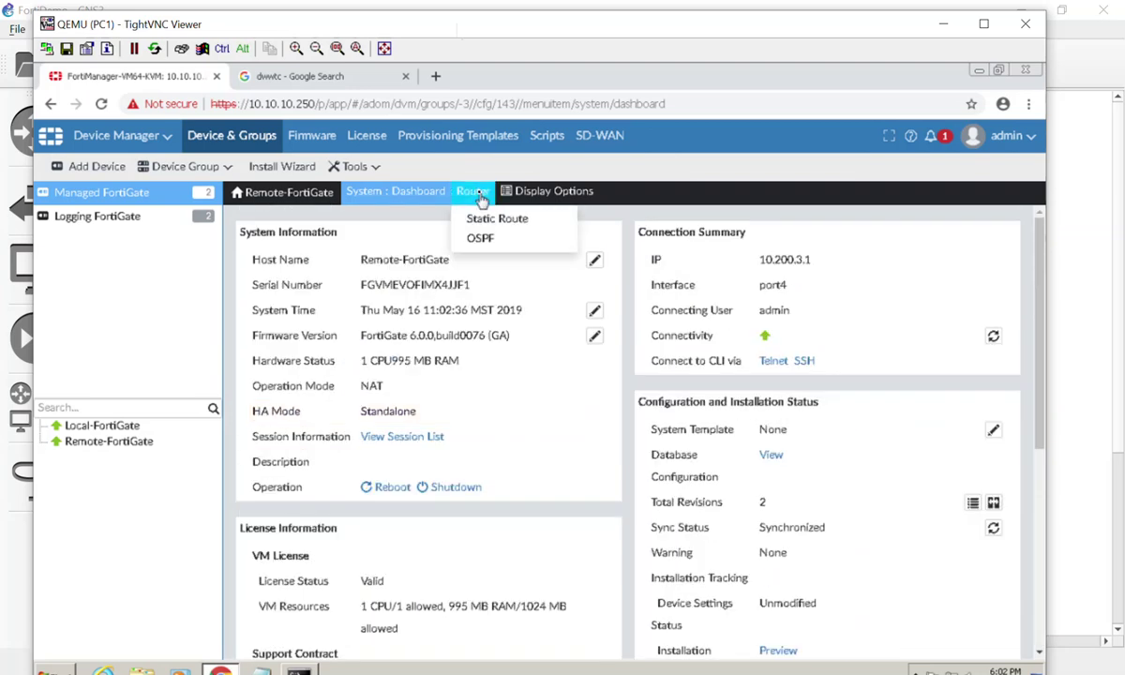
pyautogui.click(492, 222)
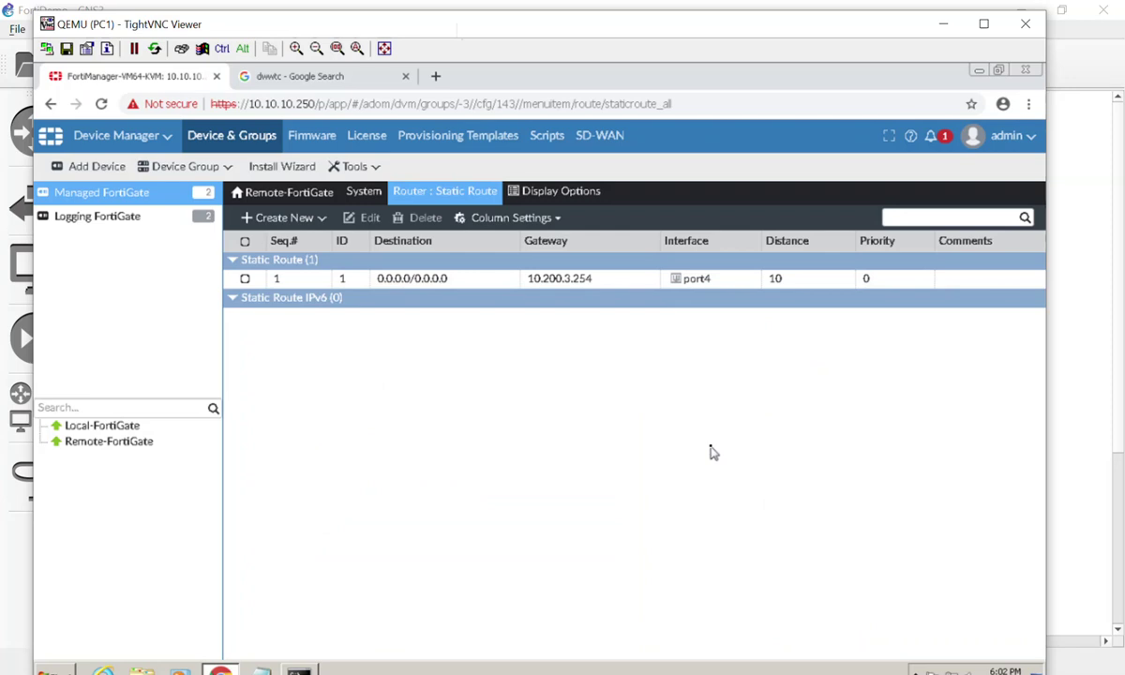
pyautogui.click(471, 200)
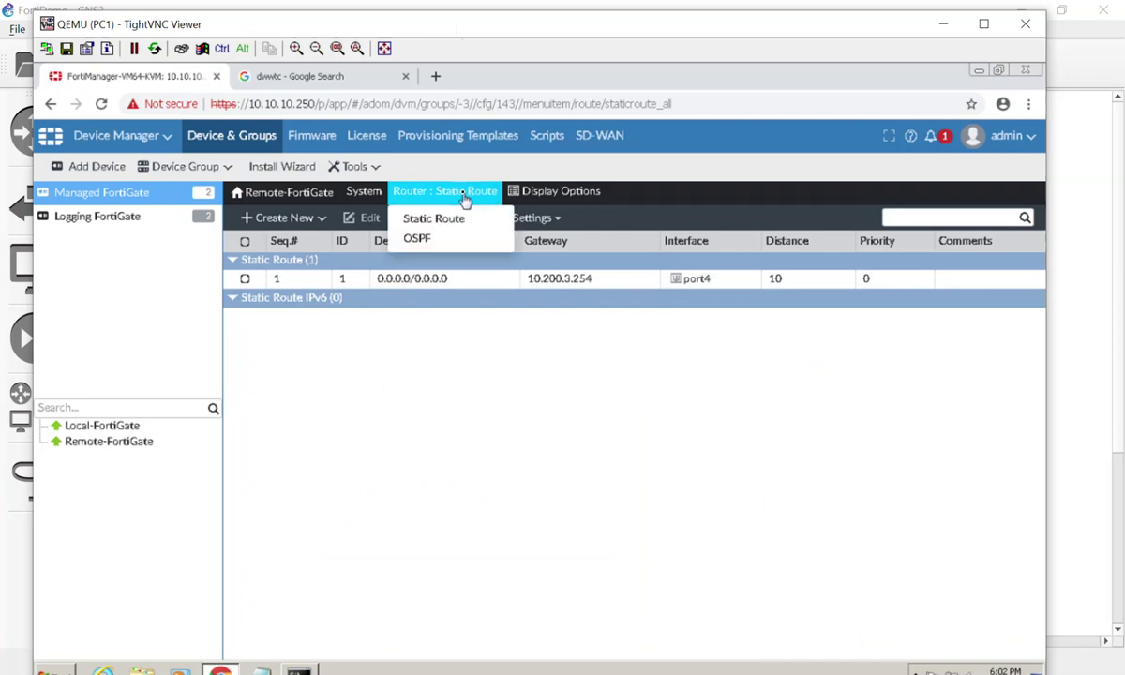
# - Show Remote-FortiGate's system interfaces and open port1 for editing
pyautogui.click(363, 191)
pyautogui.click(387, 240)
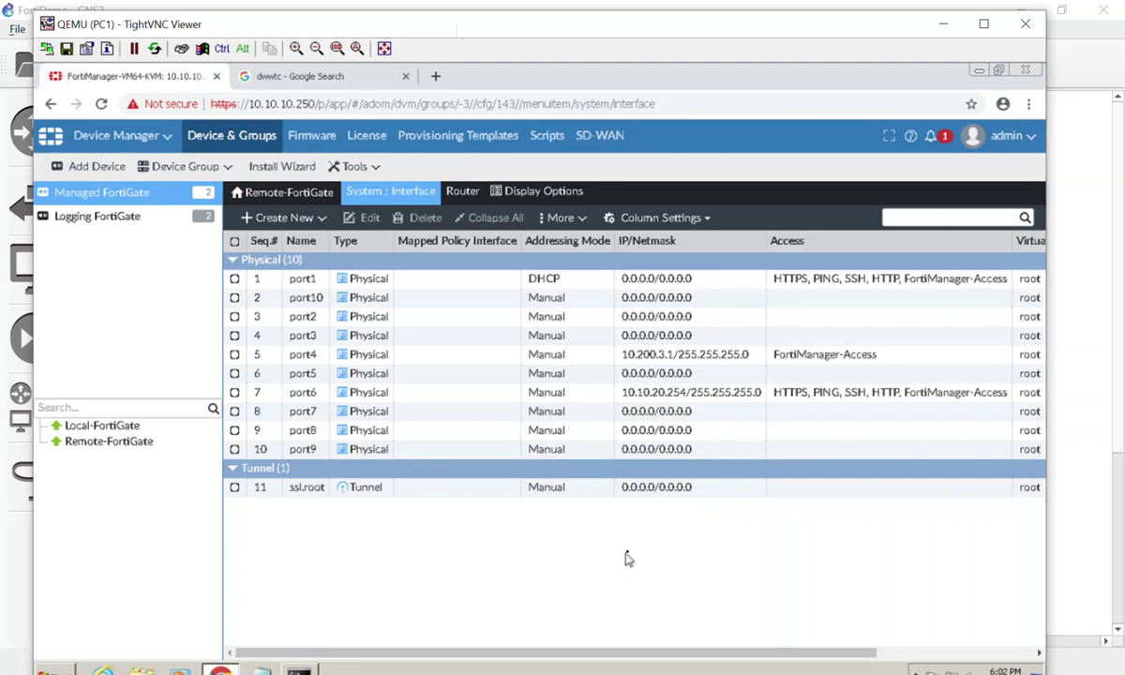
pyautogui.click(745, 394)
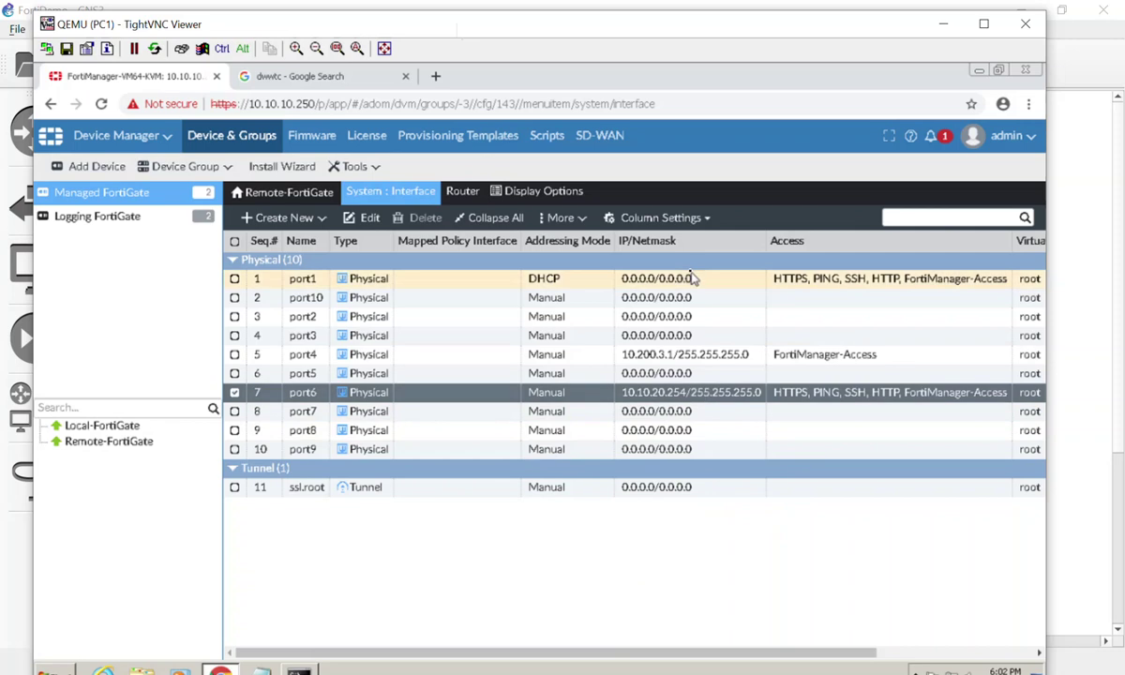
pyautogui.click(403, 279)
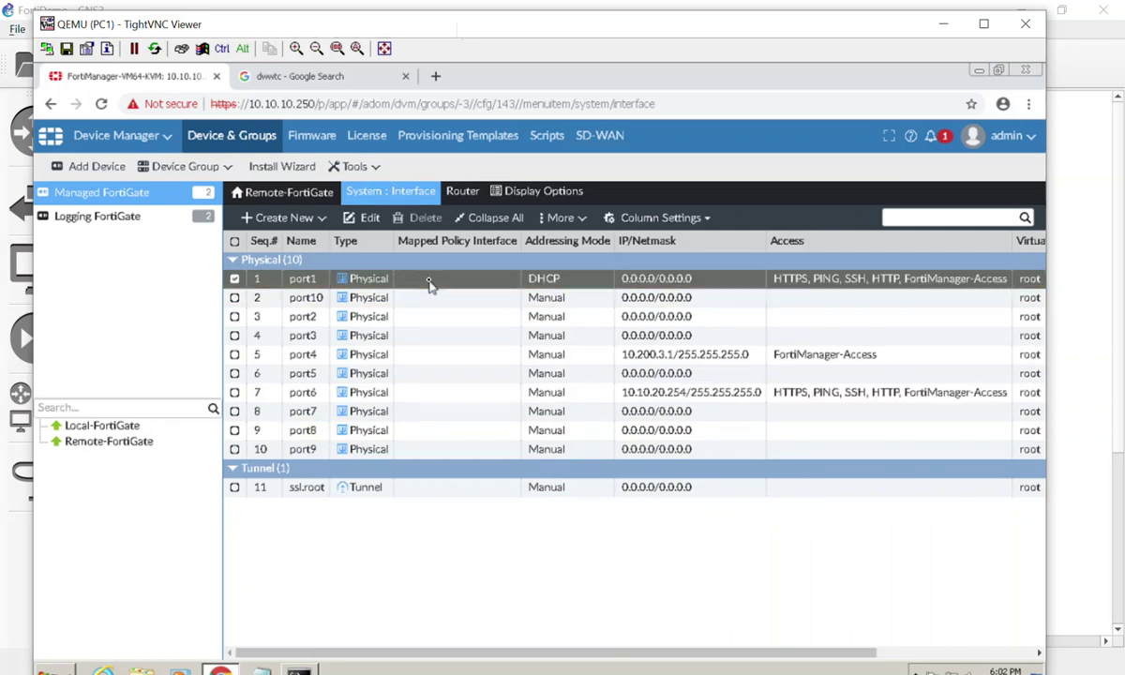
pyautogui.doubleClick(566, 291)
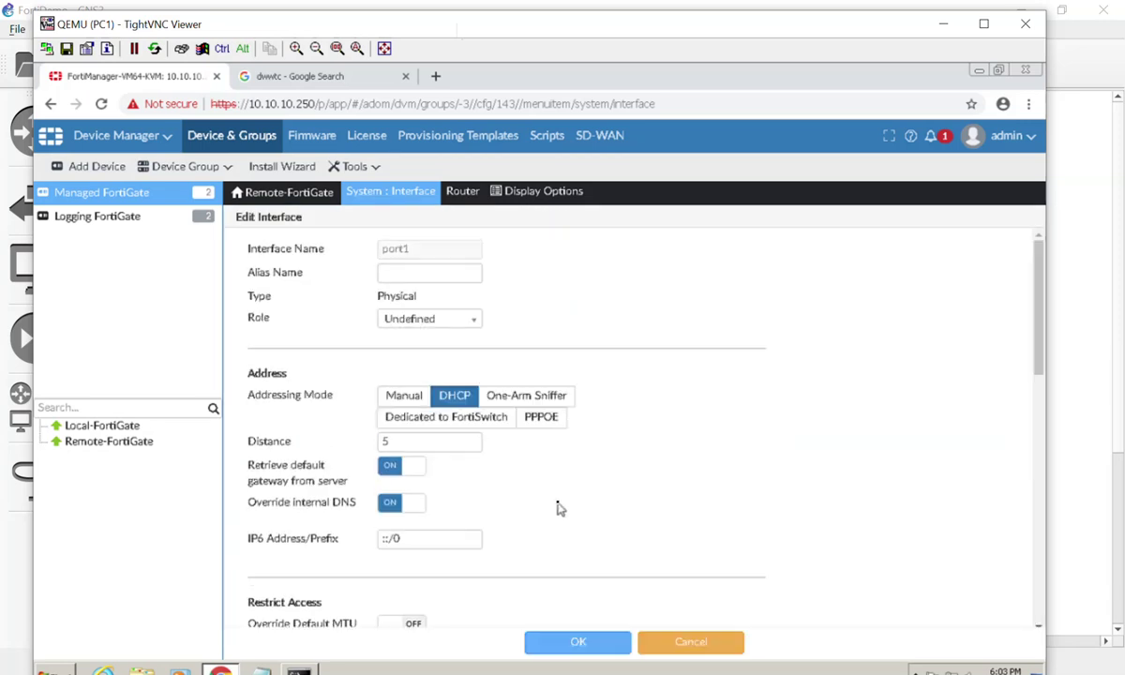
# - Disable the HTTPS, FMG-Access, HTTP, SSH and PING administrative access options on port1
pyautogui.scroll(-1, 563, 485)
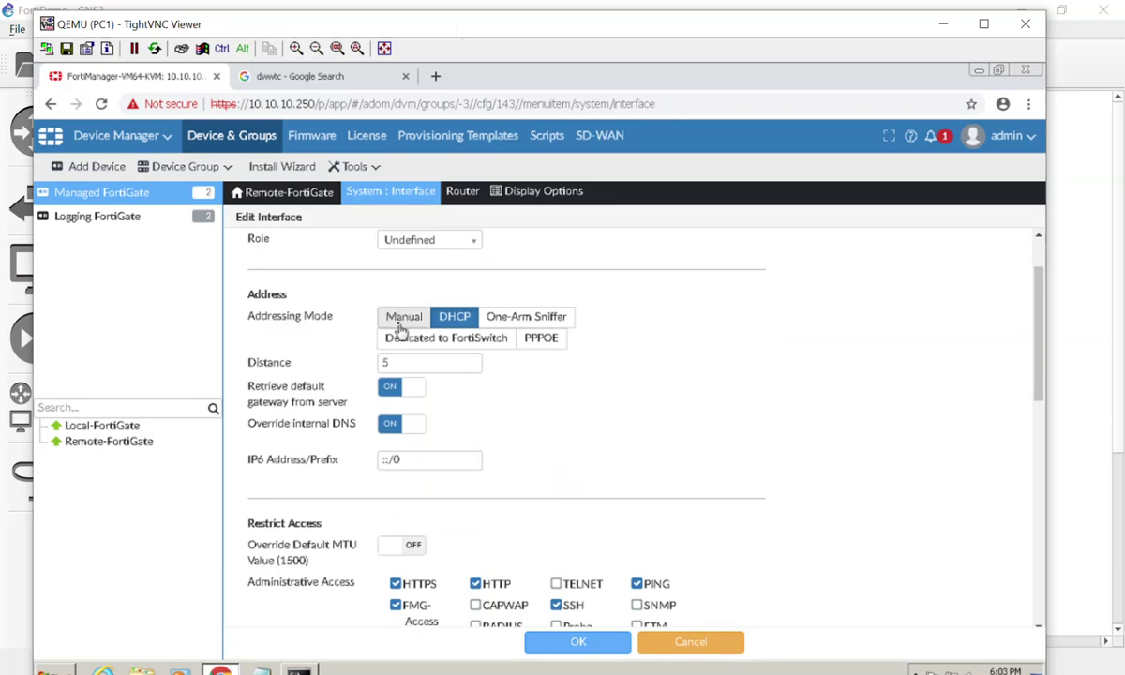
pyautogui.scroll(-9, 567, 460)
pyautogui.scroll(6, 567, 459)
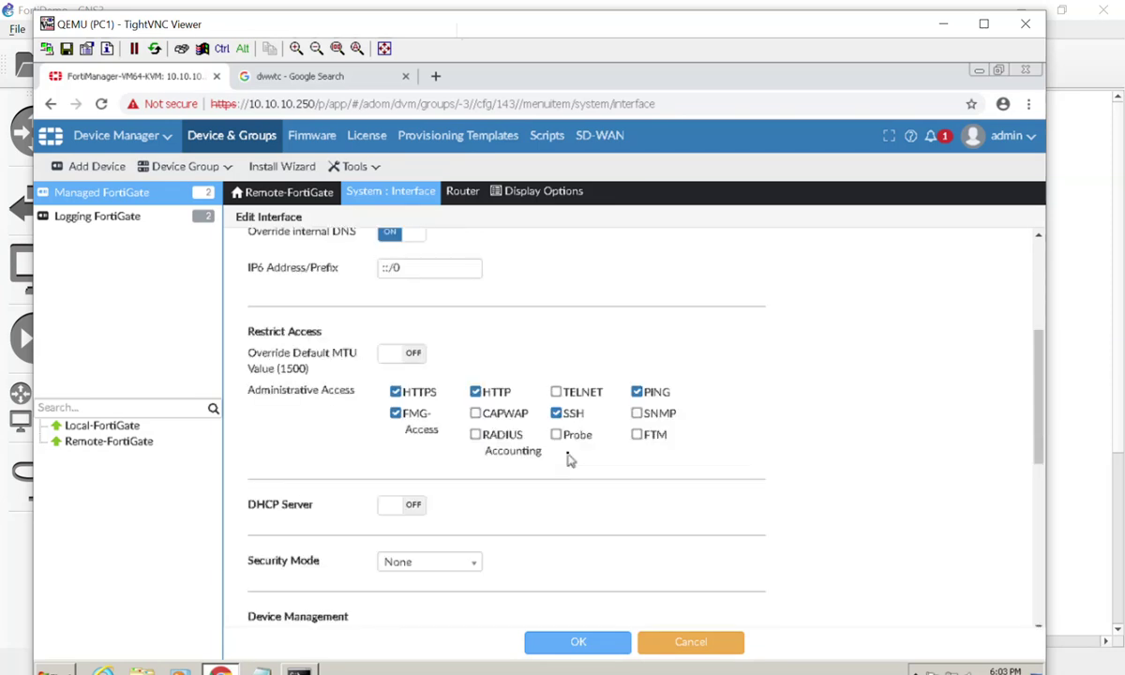
pyautogui.scroll(4, 567, 459)
pyautogui.scroll(-5, 567, 459)
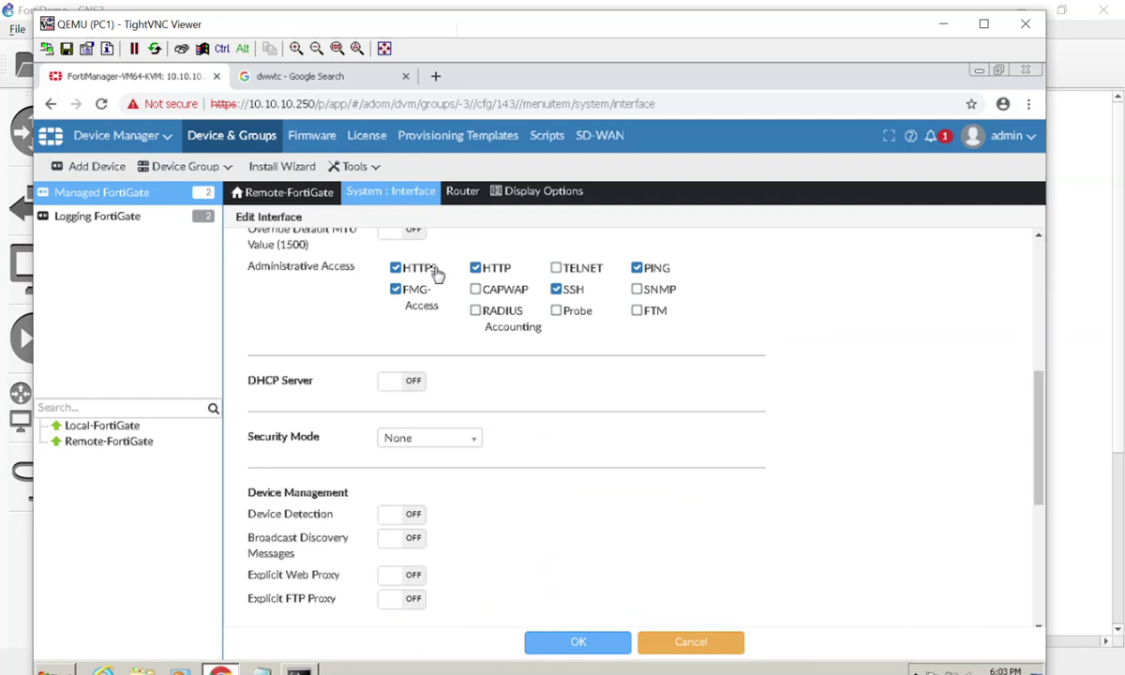
pyautogui.click(395, 268)
pyautogui.click(395, 289)
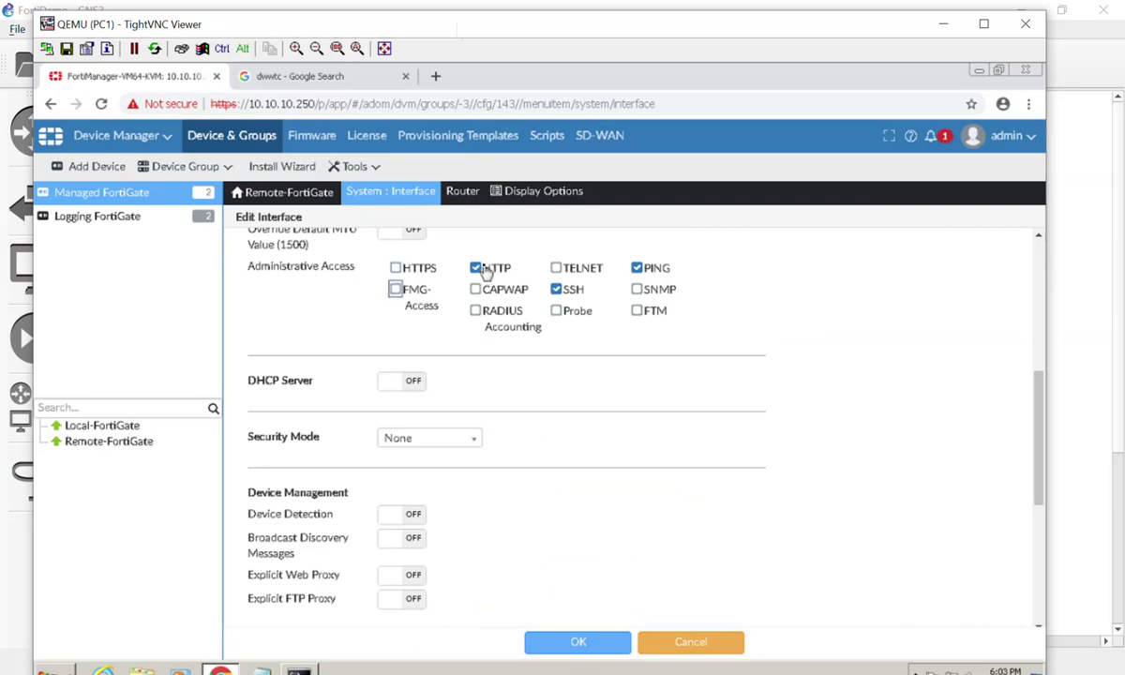
pyautogui.click(475, 268)
pyautogui.click(558, 290)
pyautogui.click(638, 269)
# - Set port1's addressing mode to Manual and save the interface
pyautogui.scroll(5, 640, 409)
pyautogui.click(404, 394)
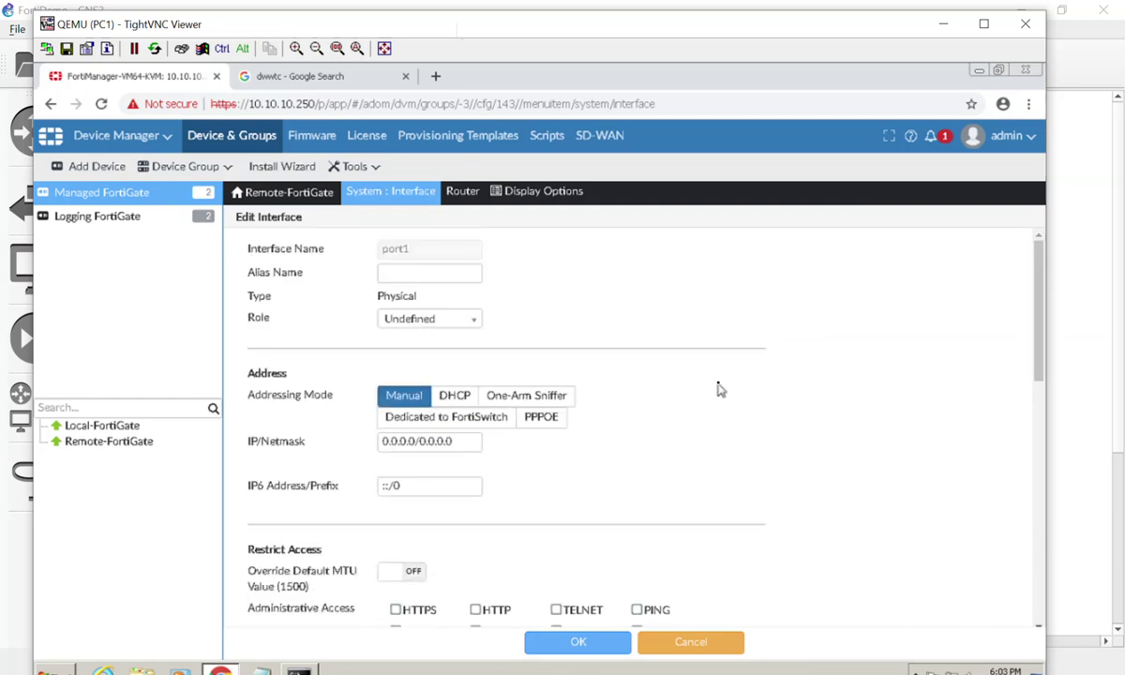
pyautogui.scroll(-10, 719, 389)
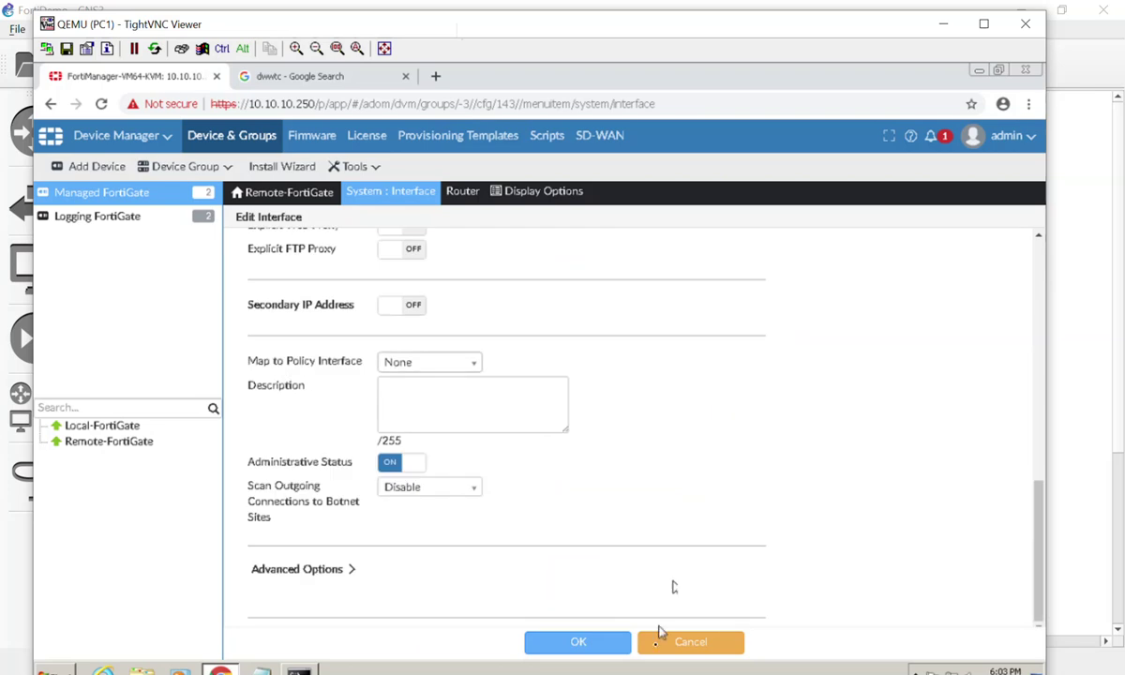
pyautogui.click(598, 643)
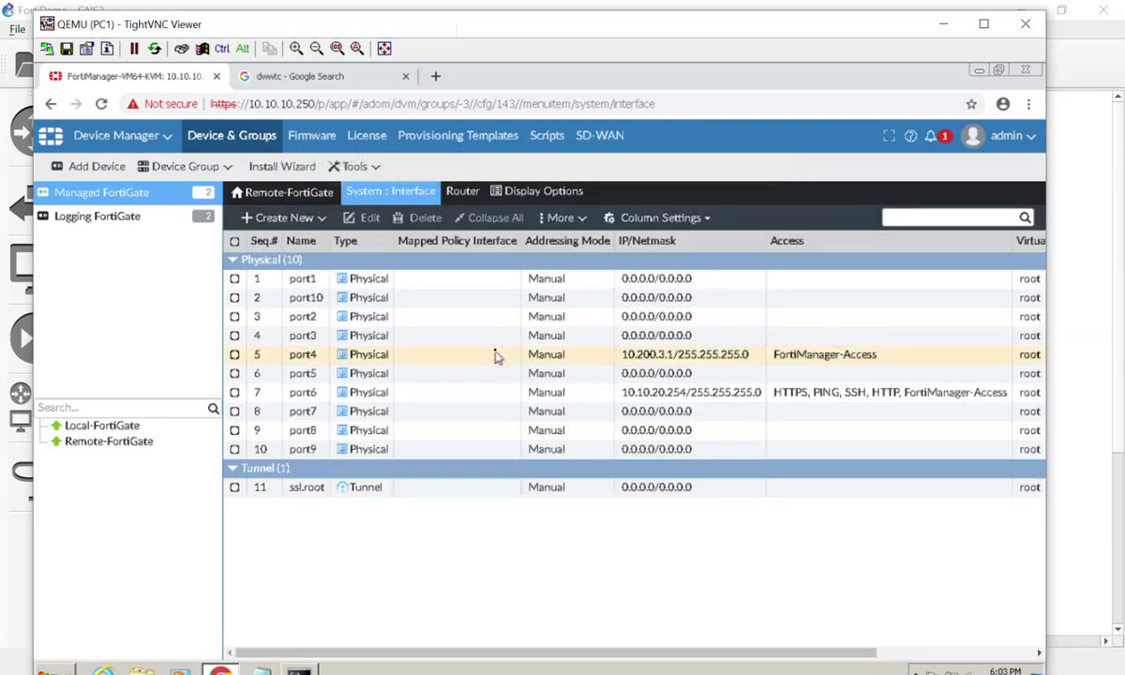
# - Give interface port4 the alias name WAN and save it
pyautogui.click(495, 355)
pyautogui.doubleClick(495, 354)
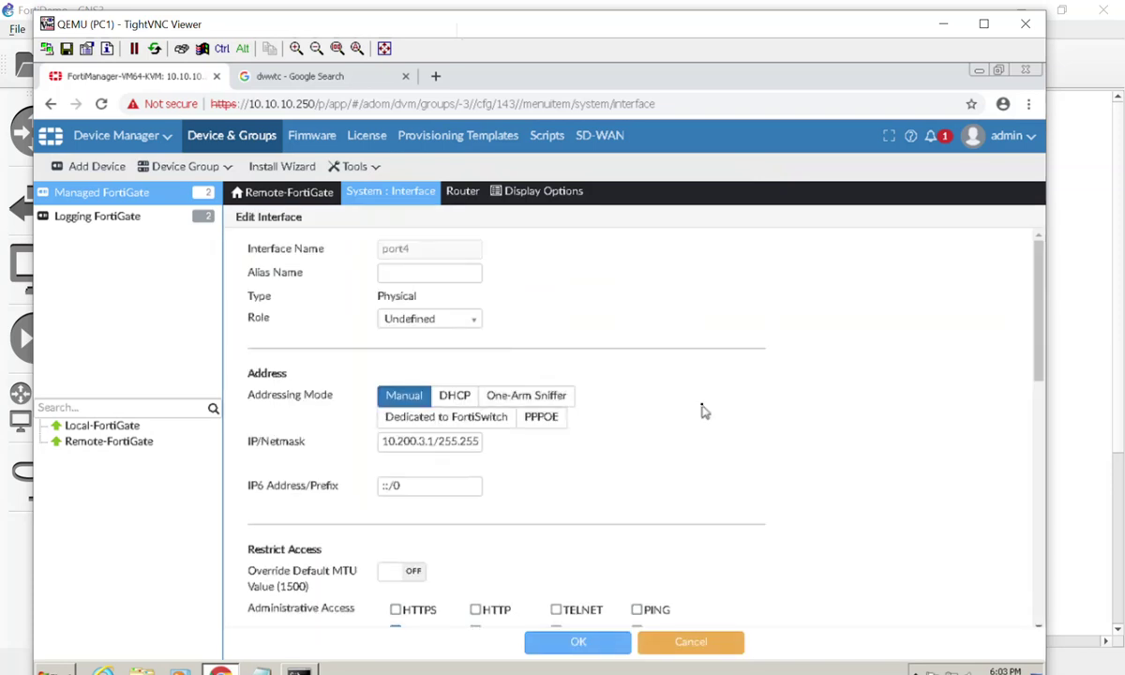
pyautogui.scroll(-3, 703, 411)
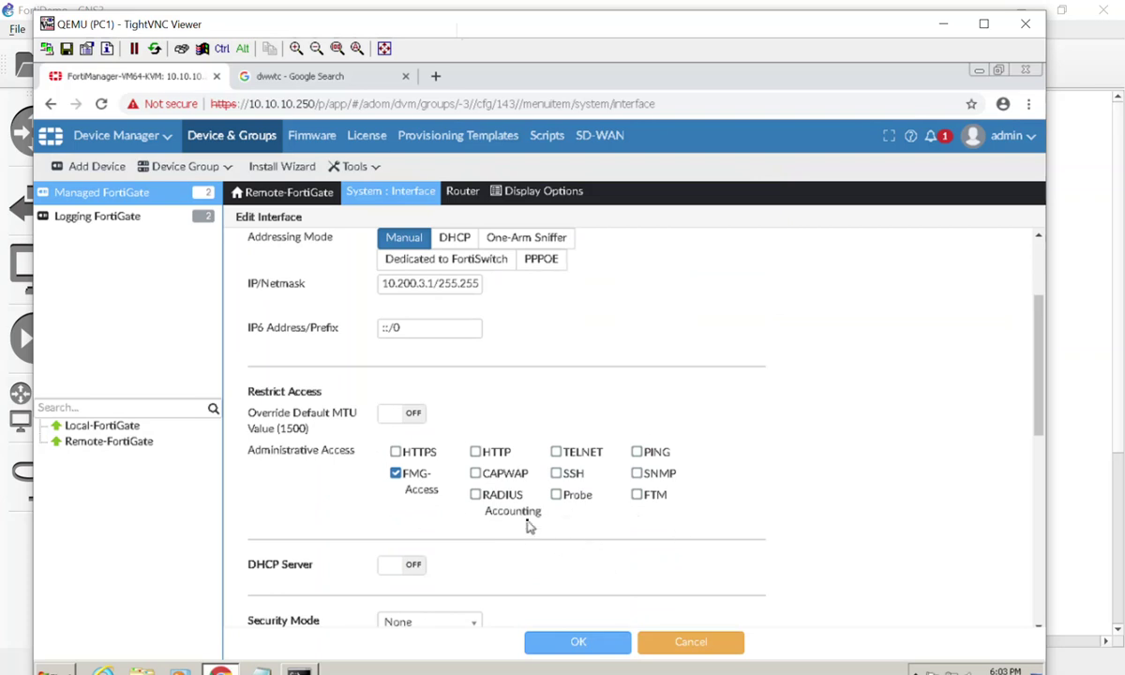
pyautogui.scroll(-4, 527, 527)
pyautogui.scroll(-3, 526, 525)
pyautogui.scroll(6, 527, 525)
pyautogui.click(411, 273)
pyautogui.write('WAN')
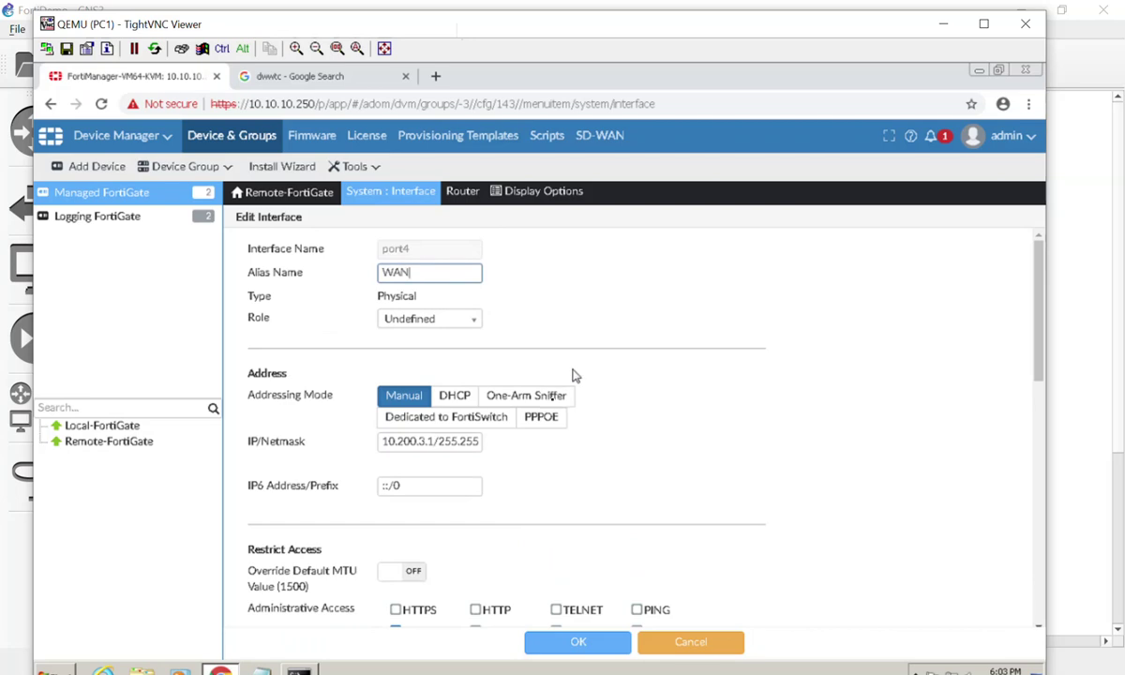
pyautogui.click(559, 645)
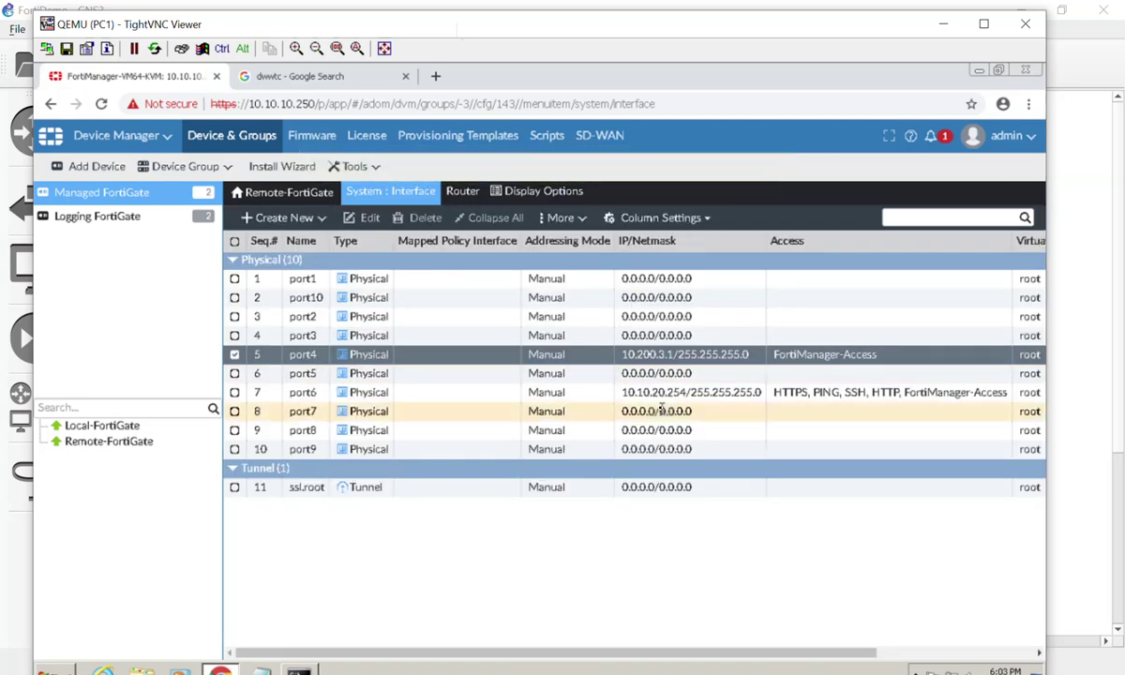
# - On interface port6, set the alias to LAN and disable FMG-Access, SSH, HTTP and HTTPS administrative access, keeping only PING
pyautogui.doubleClick(724, 394)
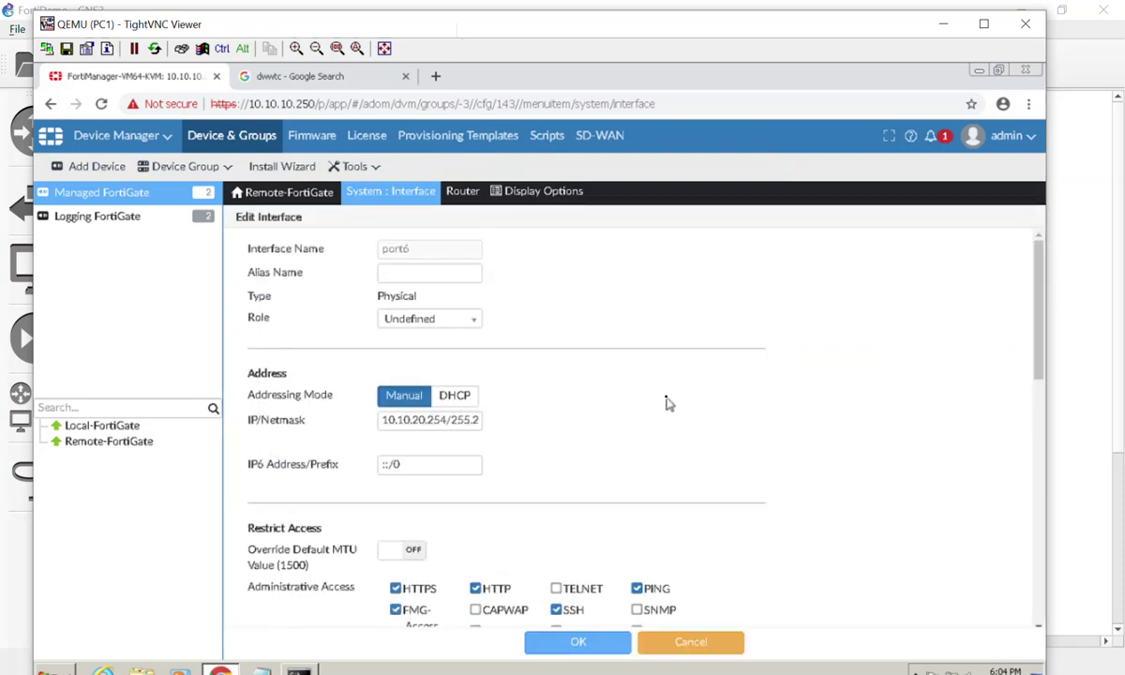
pyautogui.scroll(-3, 667, 403)
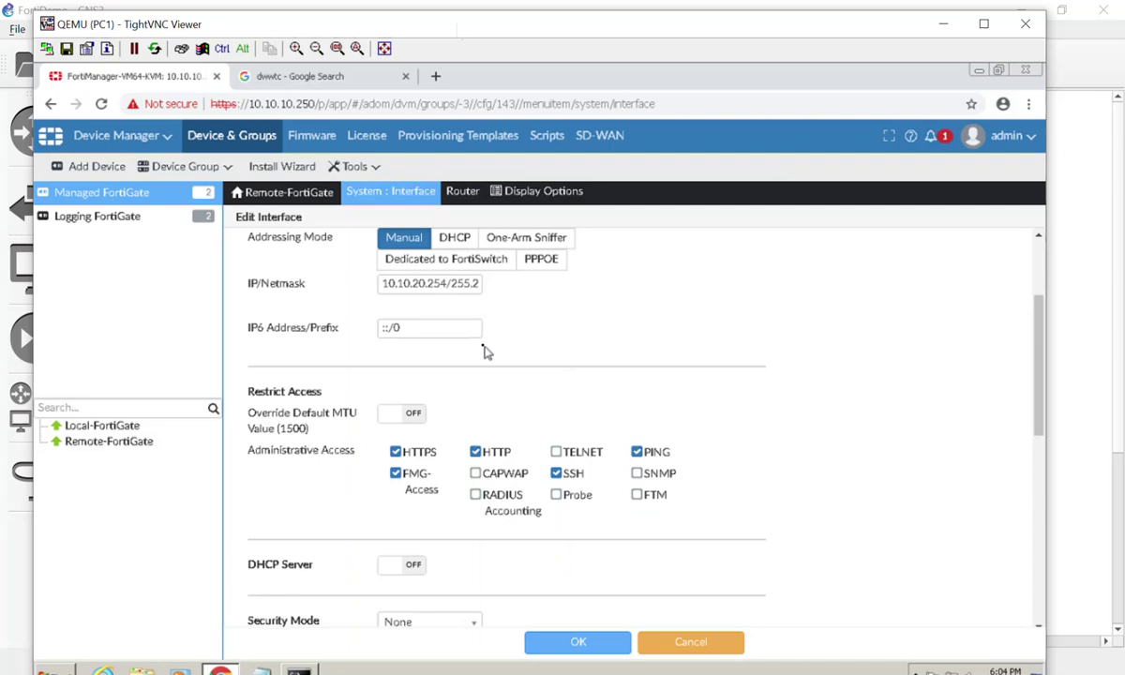
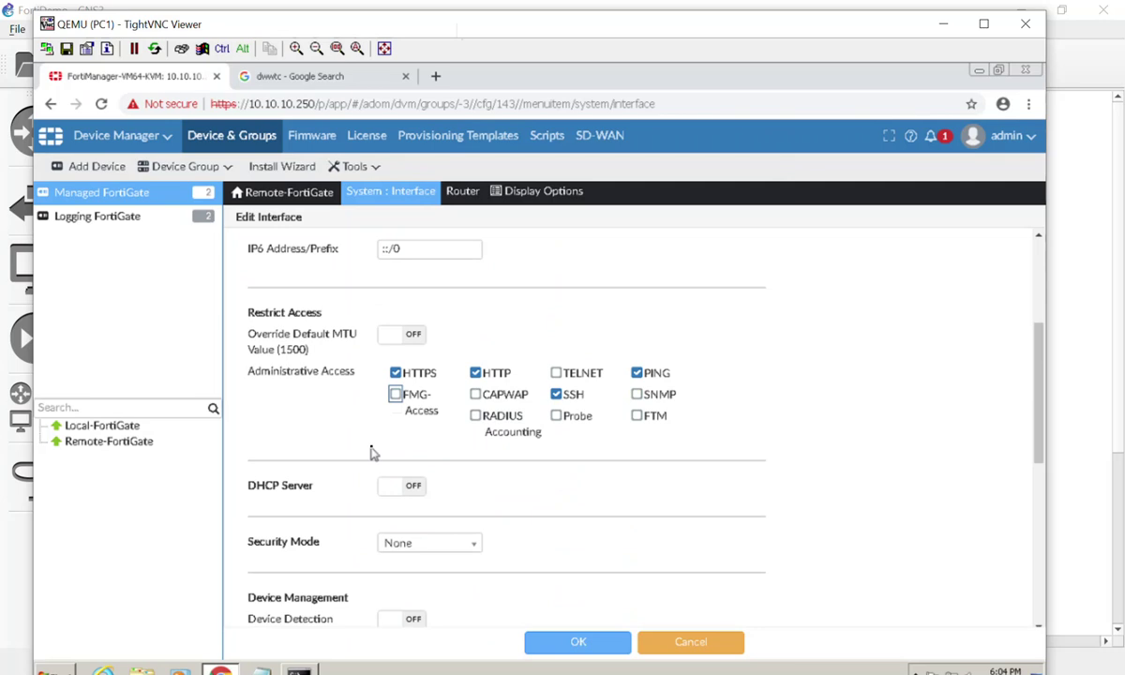
pyautogui.click(574, 397)
pyautogui.click(475, 373)
pyautogui.click(395, 373)
pyautogui.scroll(3, 324, 437)
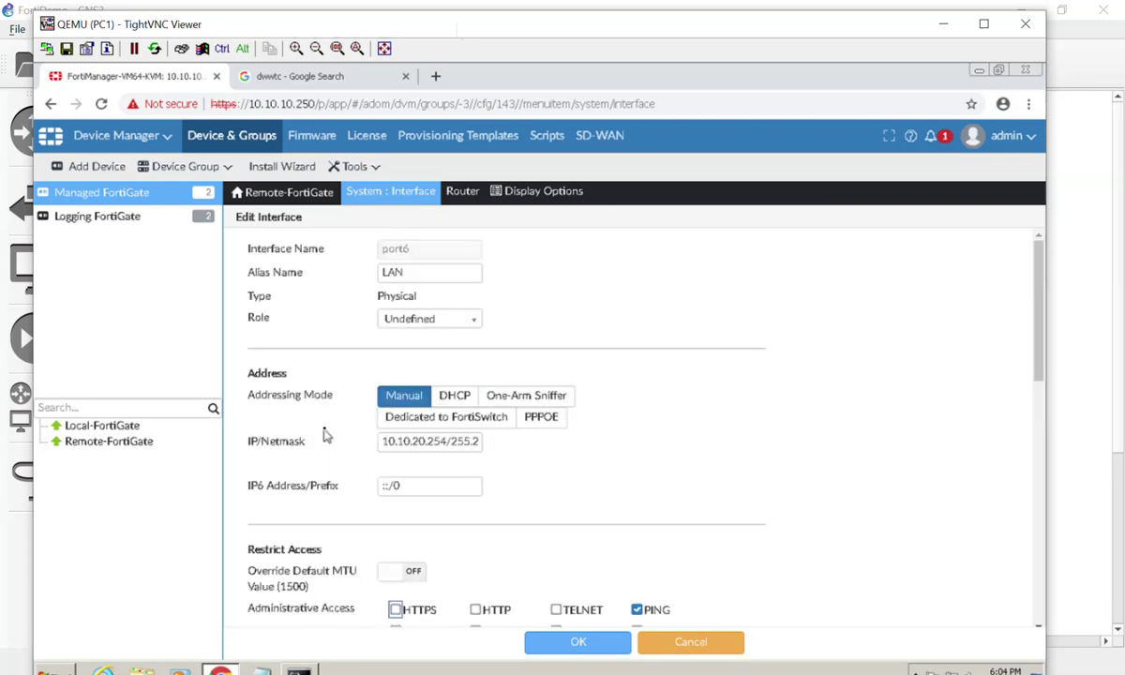
# - Enable the DHCP server on port6 and add a new address range entry
pyautogui.scroll(-4, 325, 434)
pyautogui.scroll(1, 347, 438)
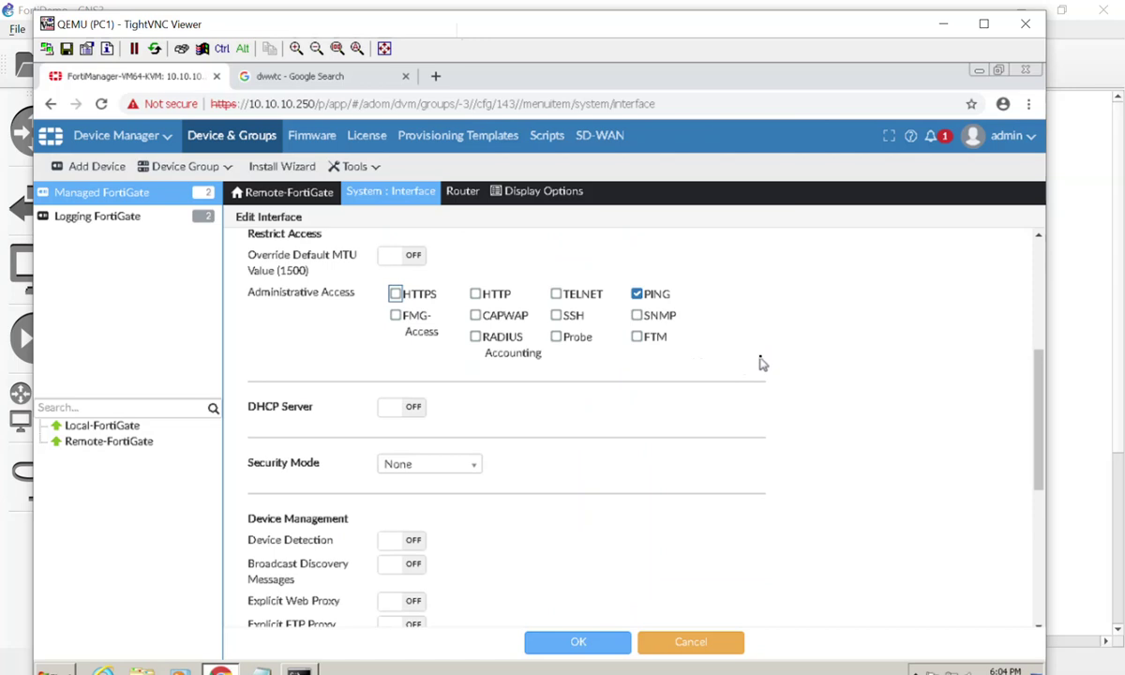
pyautogui.scroll(-1, 761, 364)
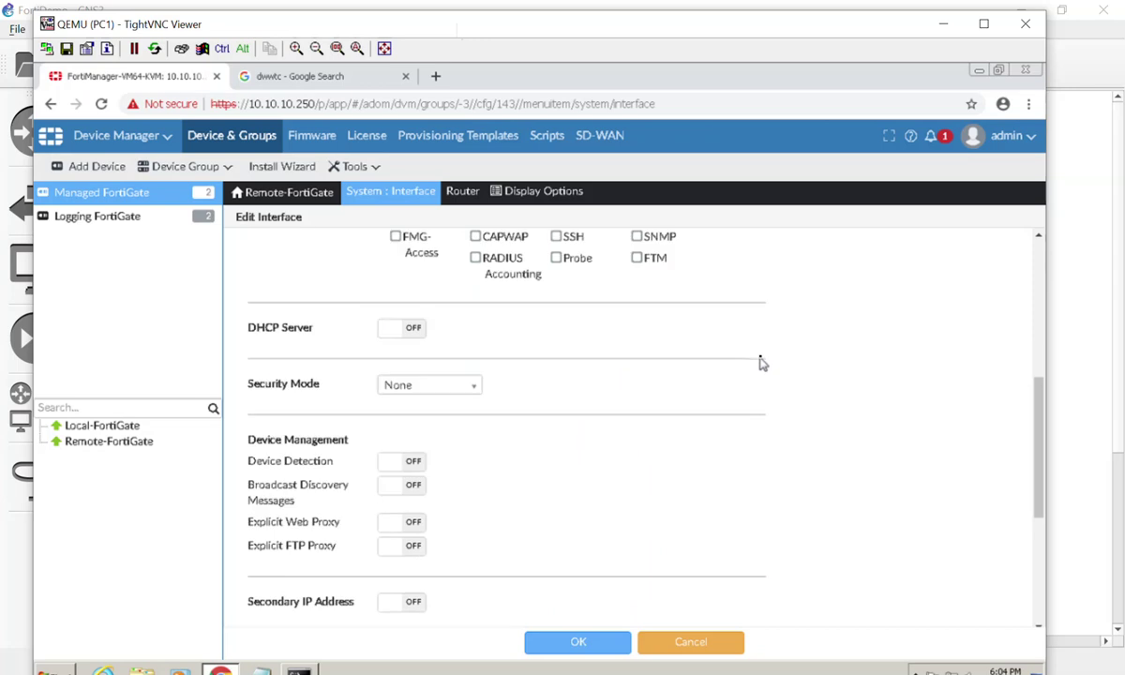
pyautogui.click(399, 327)
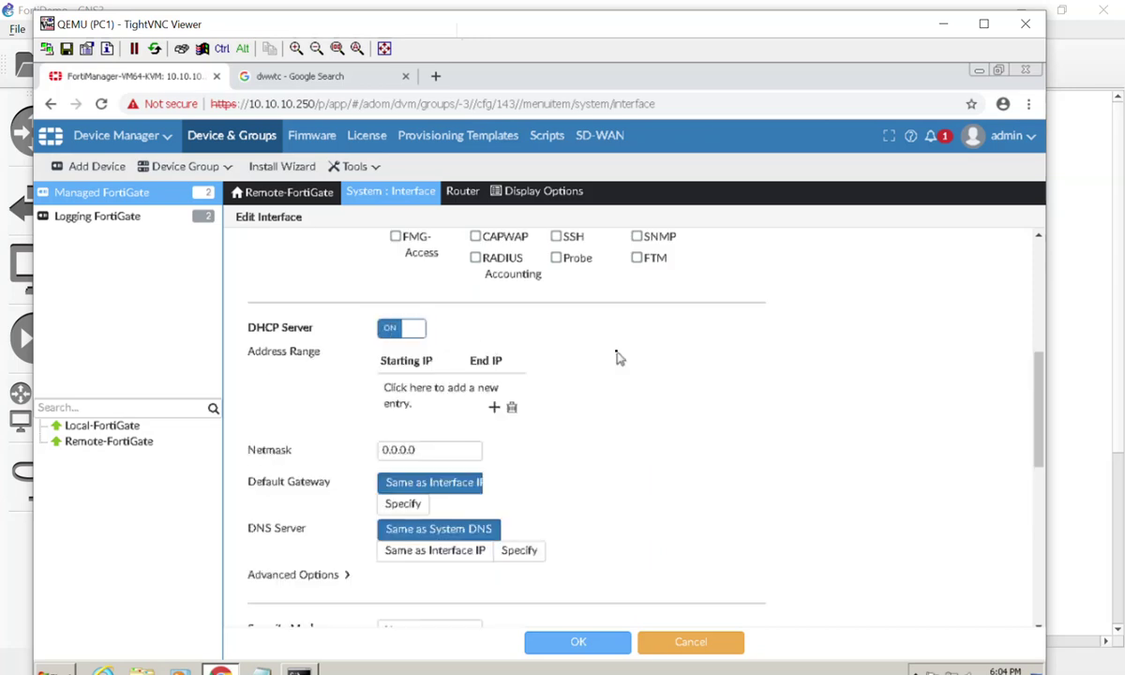
pyautogui.scroll(-1, 618, 357)
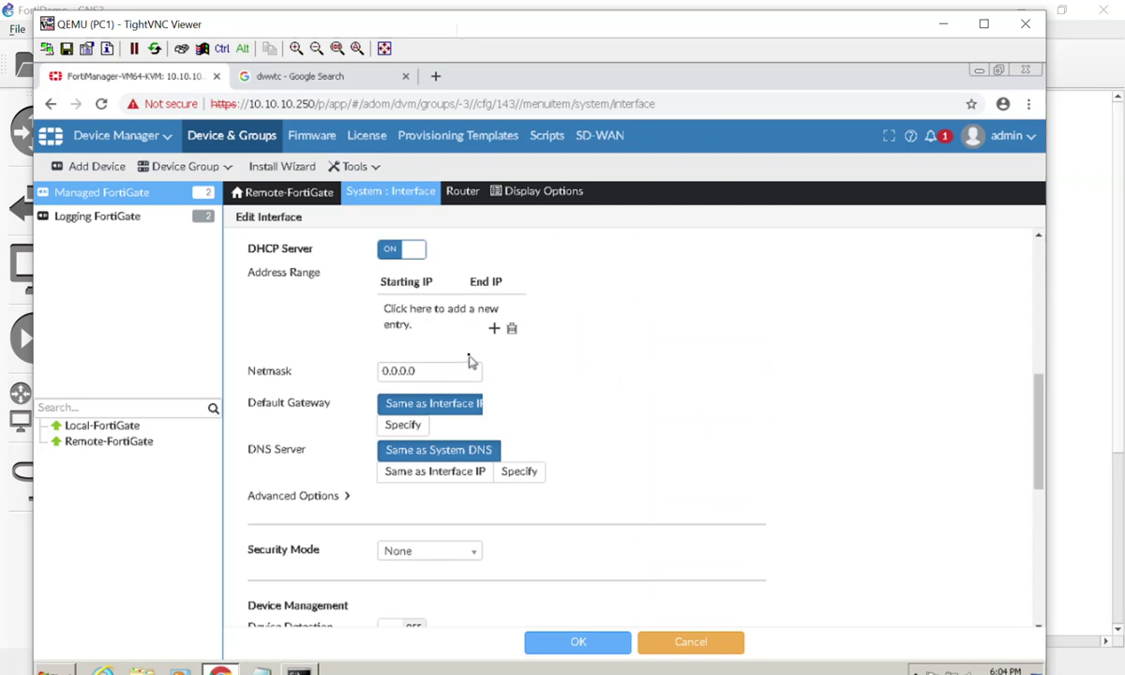
pyautogui.click(459, 313)
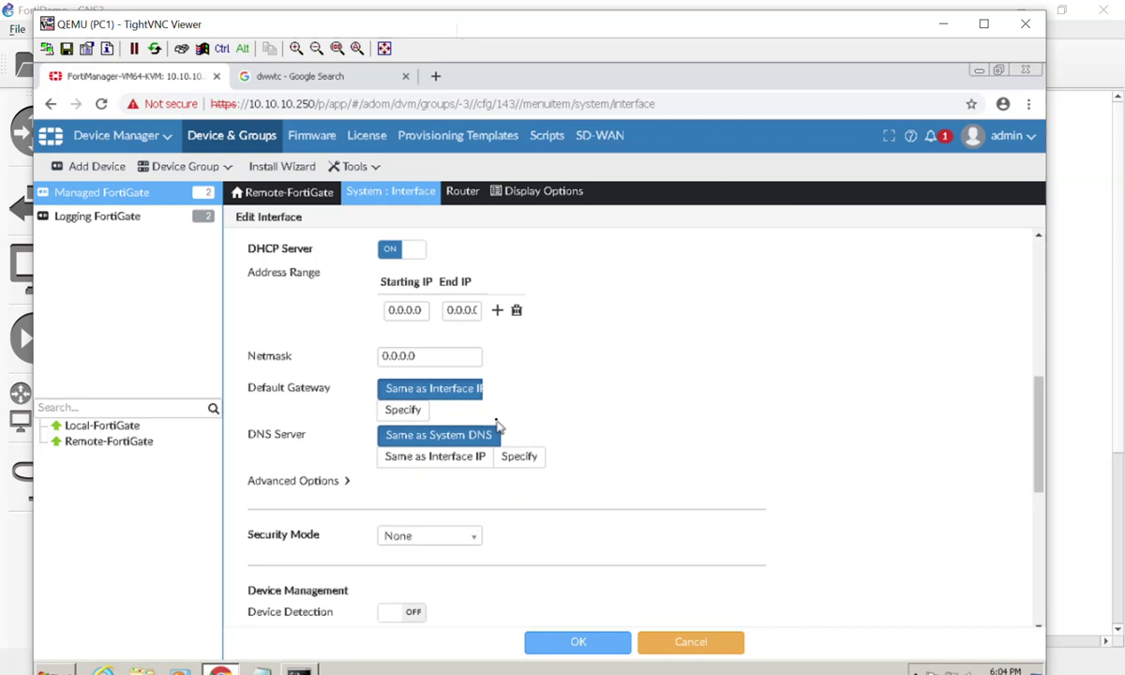
# - Fill in the starting IP of port6's DHCP address range with an address ending in 20.100
pyautogui.moveTo(424, 311); pyautogui.dragTo(355, 313)
pyautogui.write('10.1')
pyautogui.write('0.10.10.20')
pyautogui.write('.')
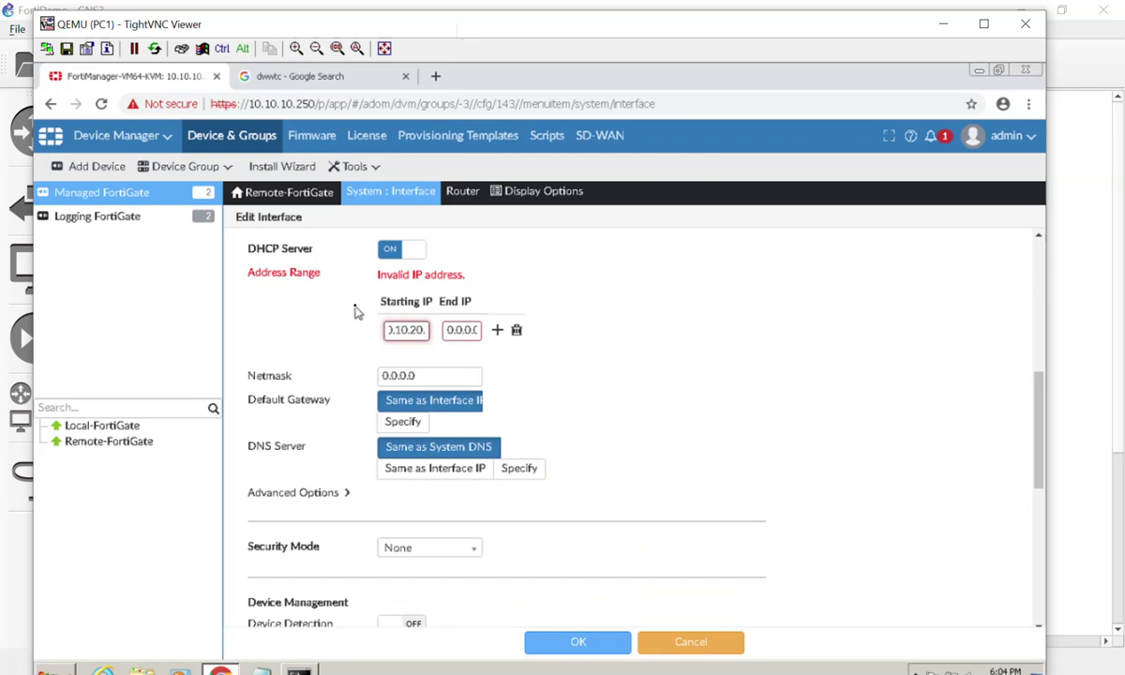
pyautogui.write('100')
pyautogui.press('Tab')
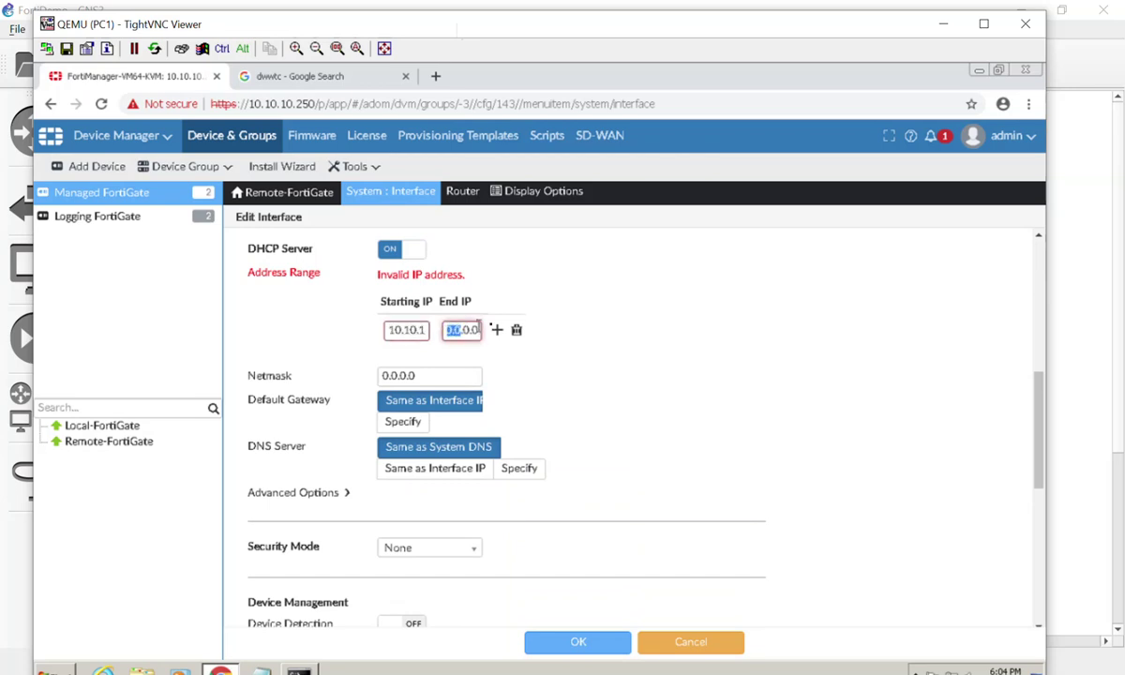
# - Set the end IP of port6's DHCP address range to 10.10.20.150
pyautogui.write('10.')
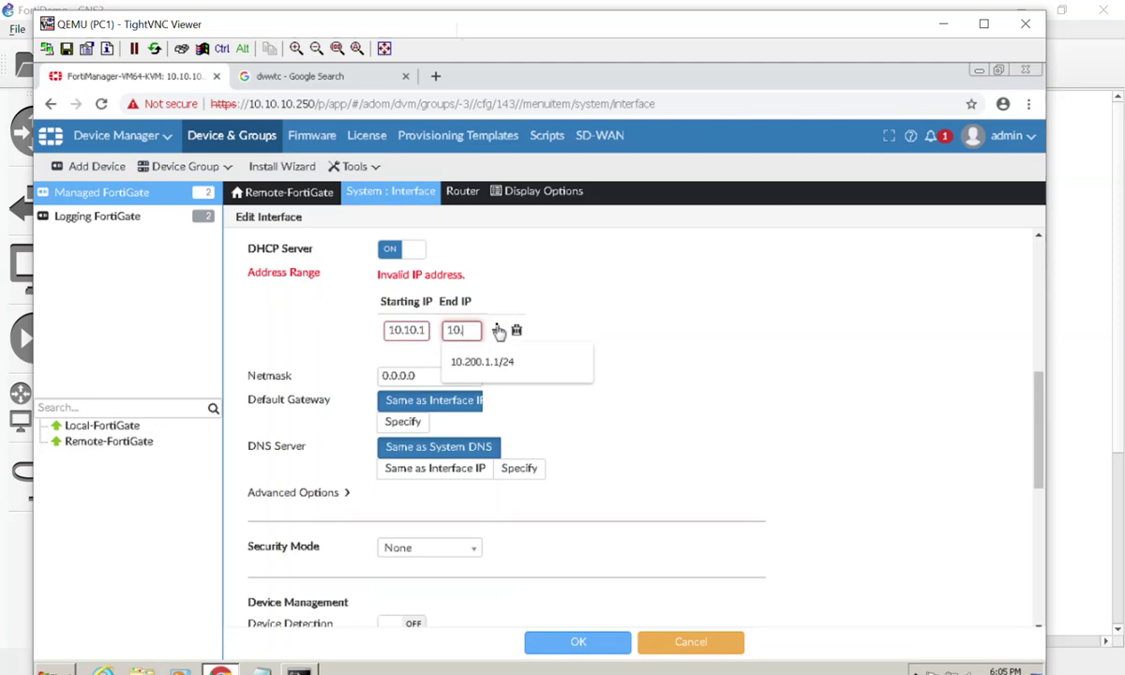
pyautogui.write('10.10.20')
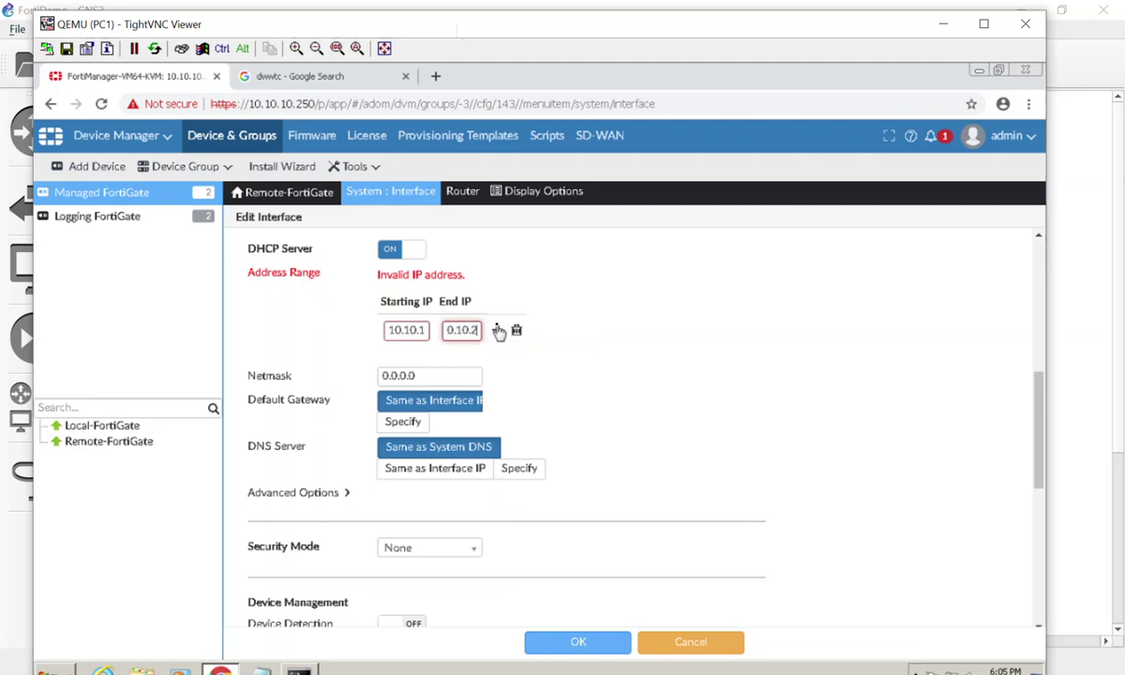
pyautogui.press('BackSpace')
pyautogui.press('BackSpace')
pyautogui.press('BackSpace')
pyautogui.press('BackSpace')
pyautogui.press('BackSpace')
pyautogui.write('20')
pyautogui.write('.')
pyautogui.write('150')
# - Correct the starting IP of the DHCP address range to 10.10.20.100
pyautogui.click(418, 334)
pyautogui.moveTo(392, 330); pyautogui.dragTo(413, 330)
pyautogui.write('20')
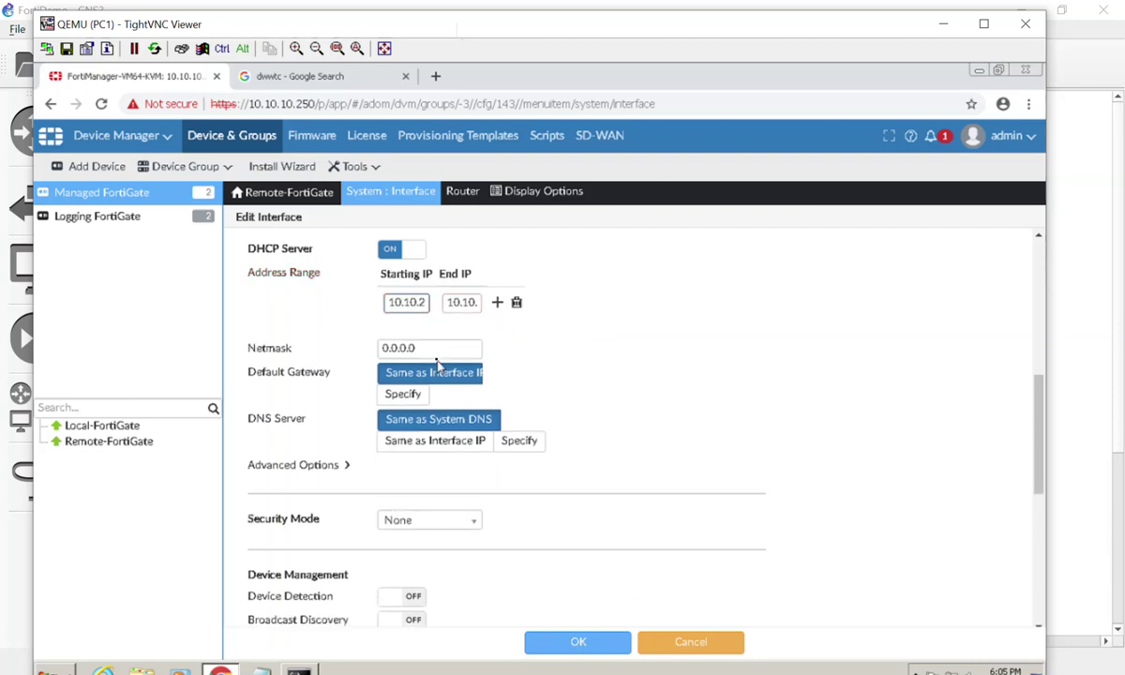
# - Set the netmask of port6's DHCP server to 255.255.255.0
pyautogui.moveTo(414, 348); pyautogui.dragTo(349, 362)
pyautogui.press('Home')
pyautogui.write('55')
pyautogui.press('BackSpace')
pyautogui.press('BackSpace')
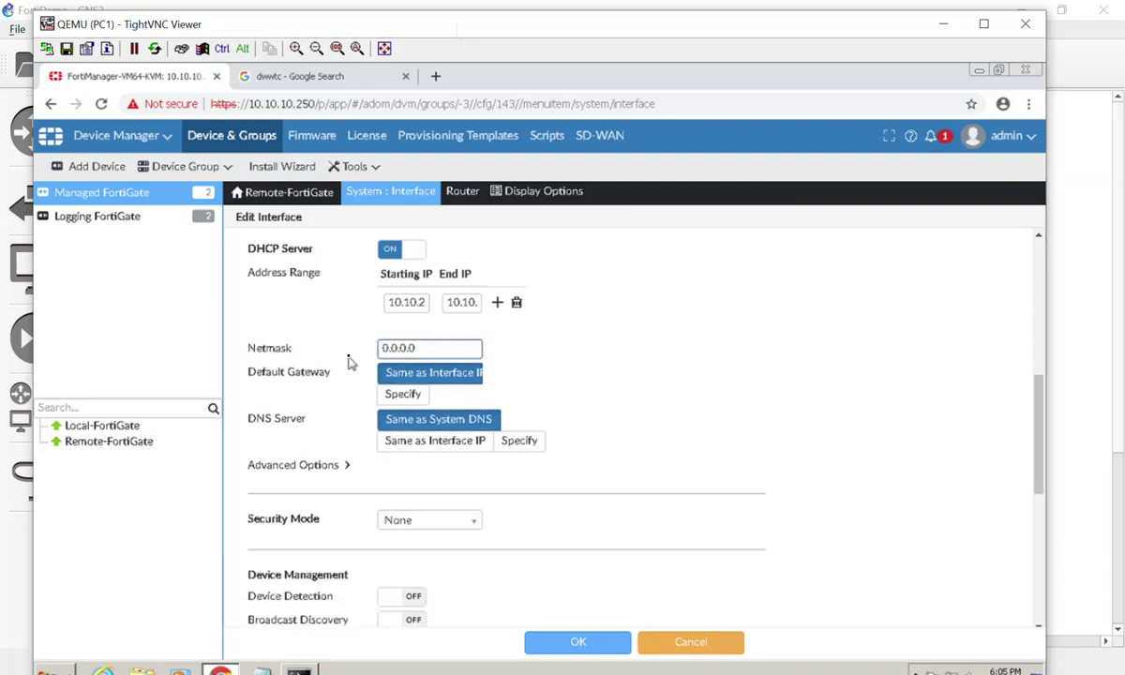
pyautogui.write('255.2')
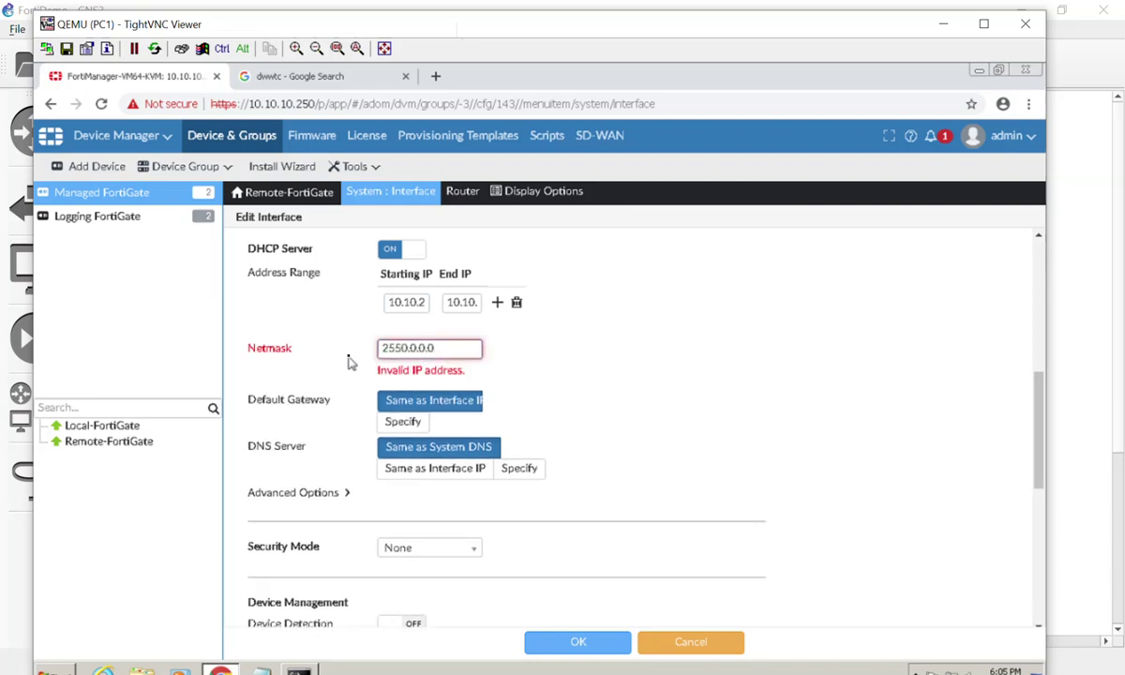
pyautogui.write('55.255')
pyautogui.press('Delete')
pyautogui.press('Delete')
pyautogui.press('Delete')
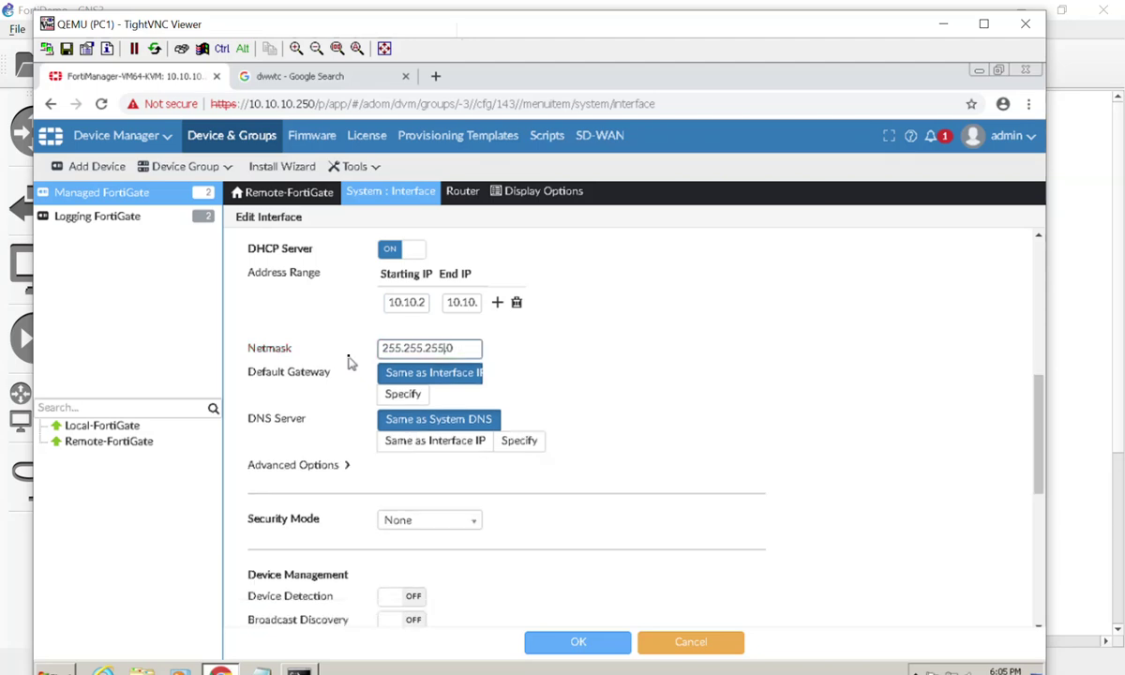
pyautogui.click(489, 347)
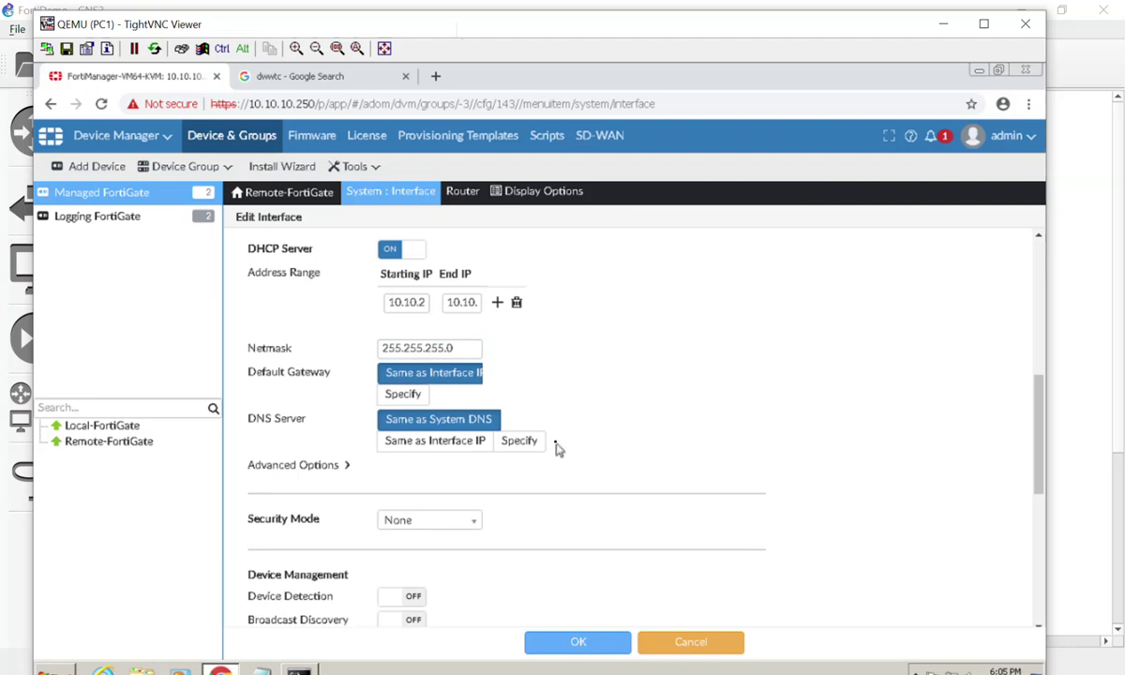
# - Review the remaining port6 interface settings and save the interface
pyautogui.scroll(-1, 715, 442)
pyautogui.scroll(-4, 714, 442)
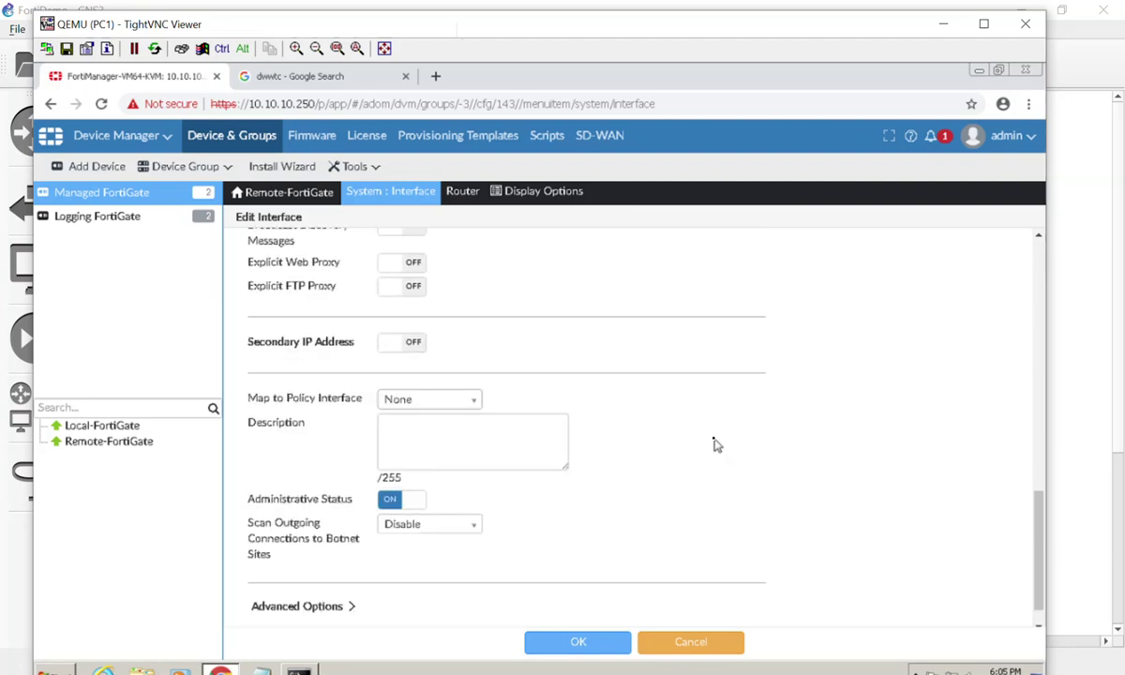
pyautogui.scroll(-1, 714, 442)
pyautogui.scroll(8, 715, 442)
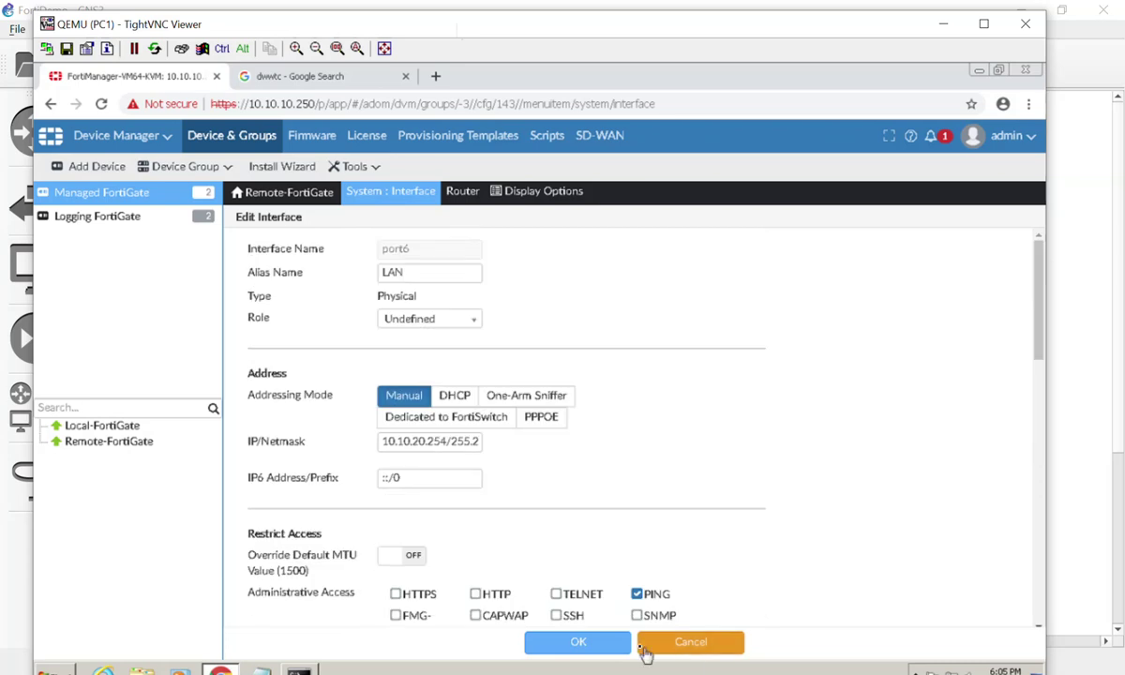
pyautogui.click(605, 647)
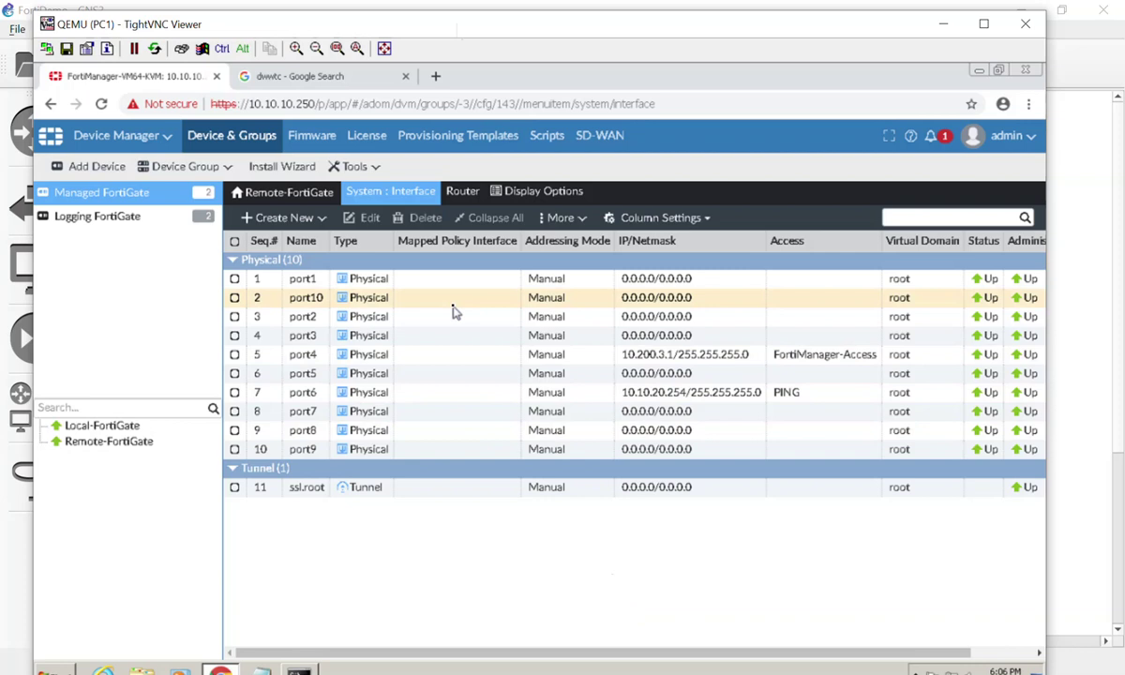
# - Return to the Managed FortiGate device list and move the FortiManager2.PNG diagram window aside to compare it with the list
pyautogui.click(157, 204)
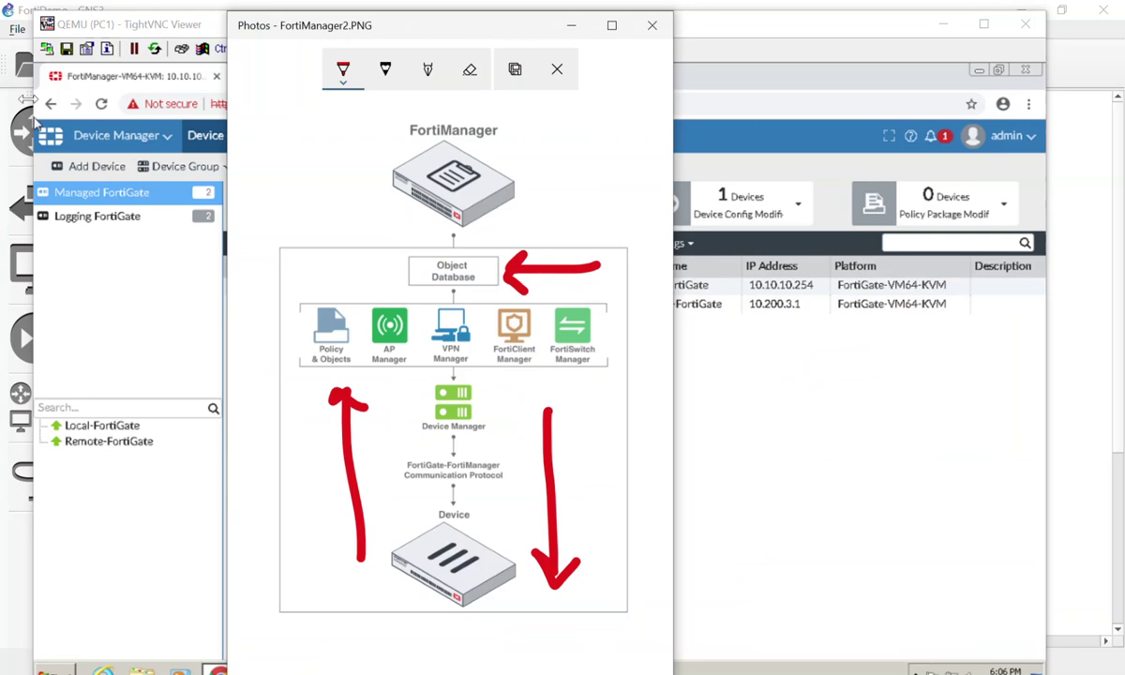
pyautogui.moveTo(344, 28); pyautogui.dragTo(746, 26)
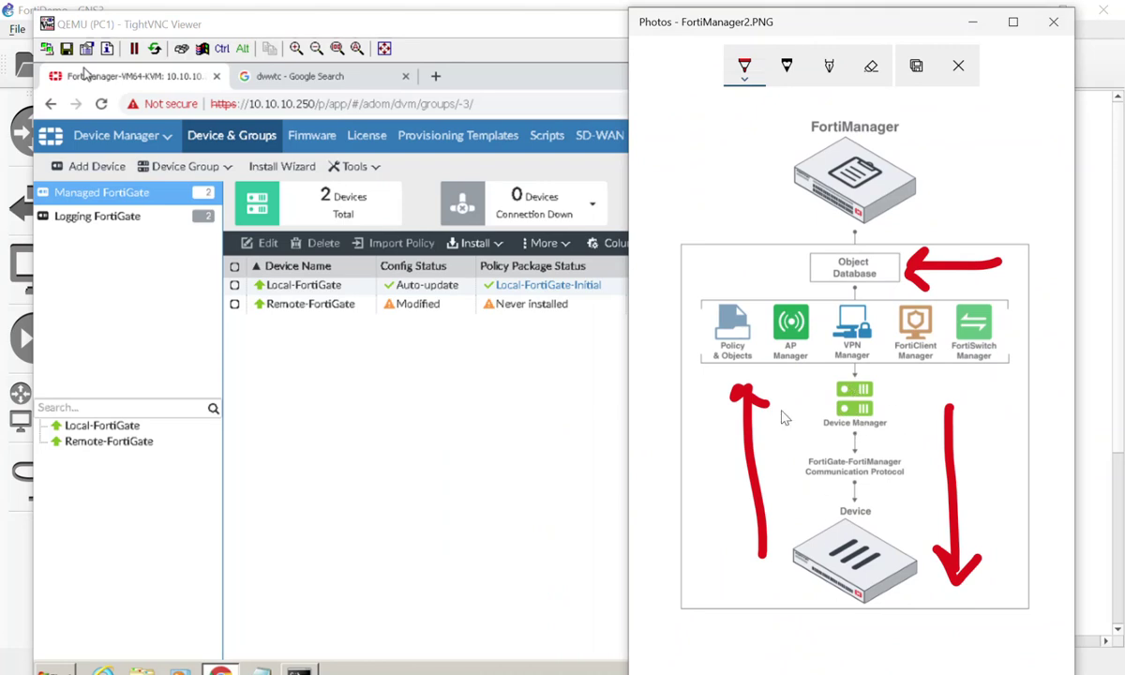
pyautogui.click(405, 448)
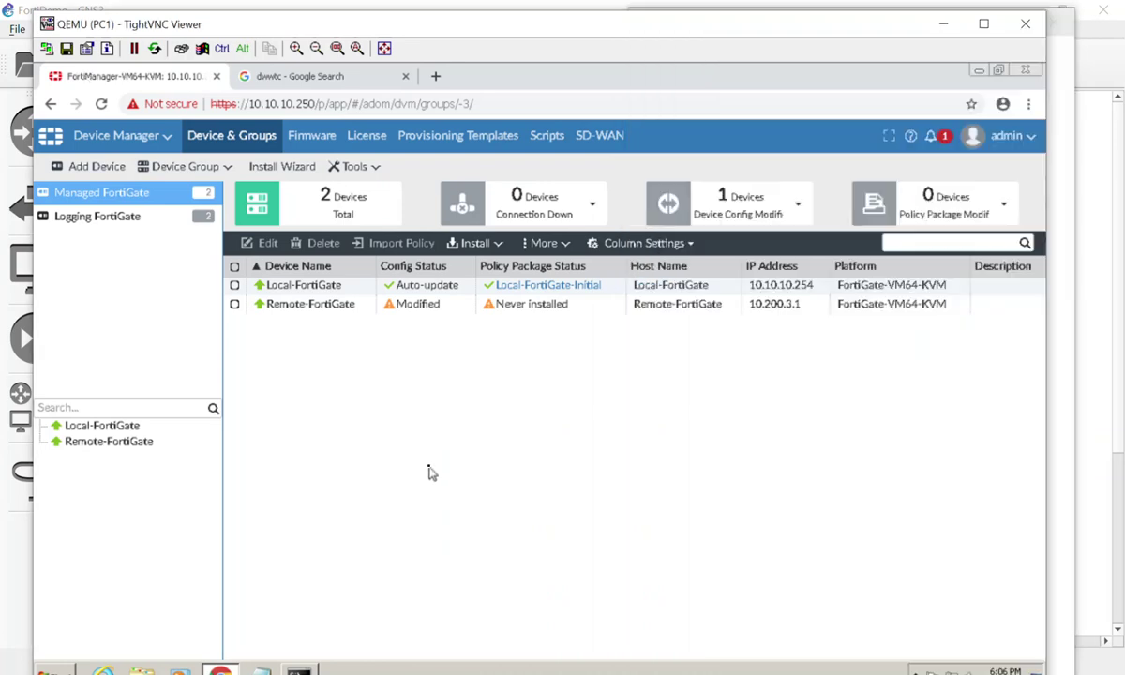
# - Run Install Config for Remote-FortiGate and confirm the installation
pyautogui.click(446, 308)
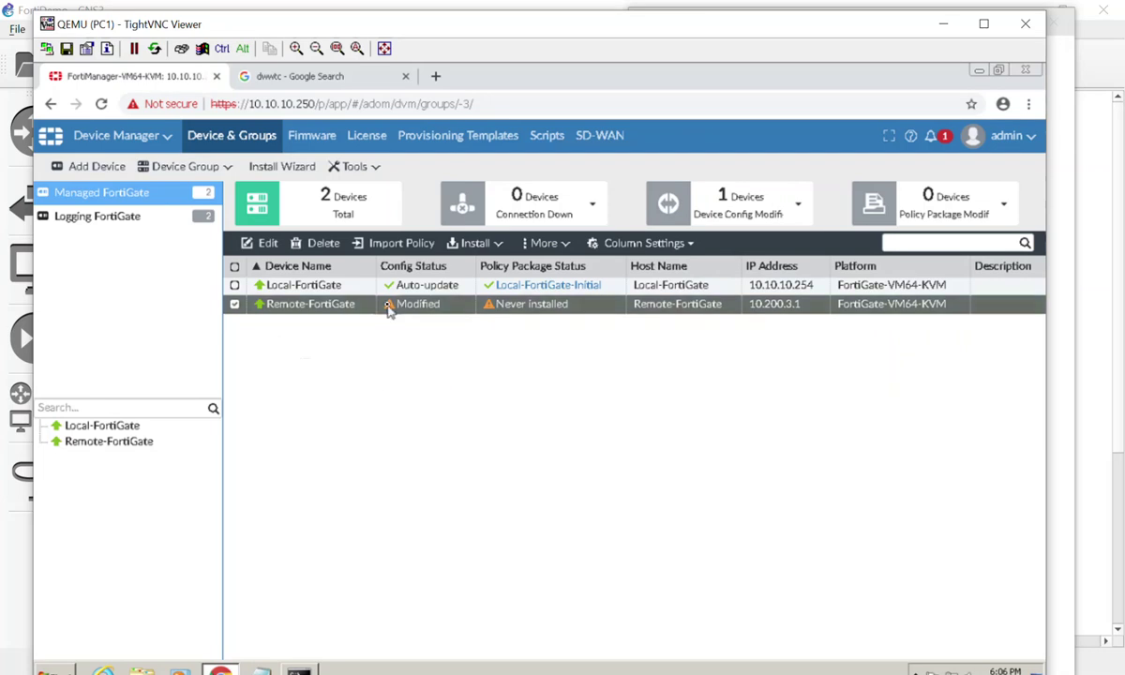
pyautogui.click(469, 243)
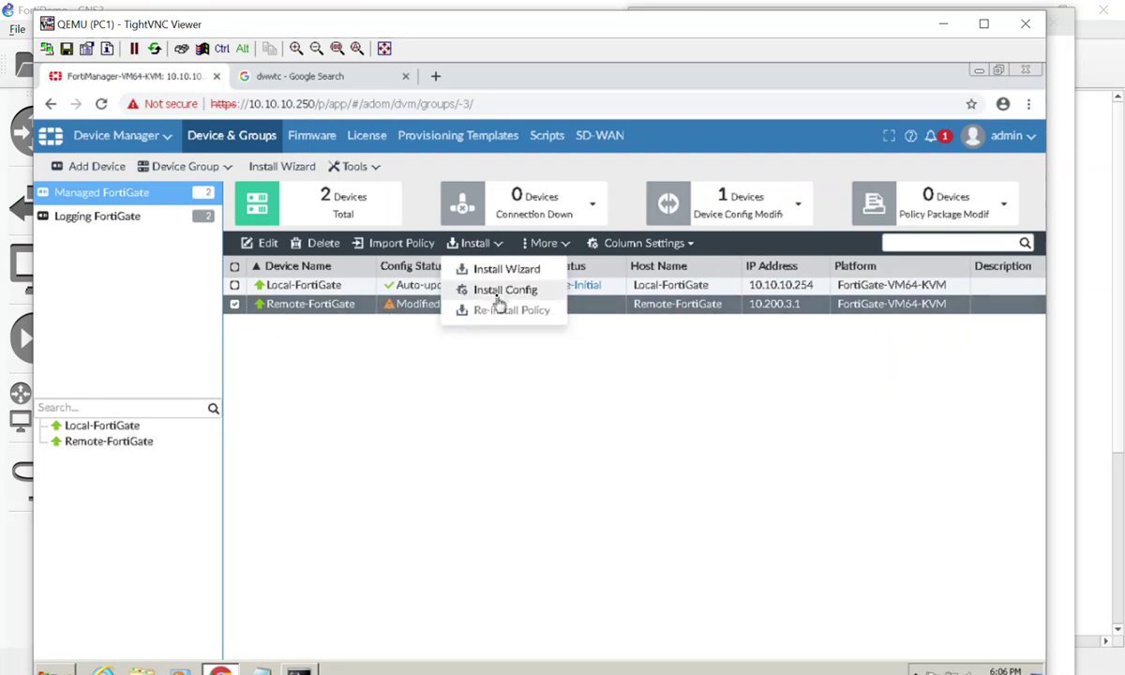
pyautogui.click(498, 290)
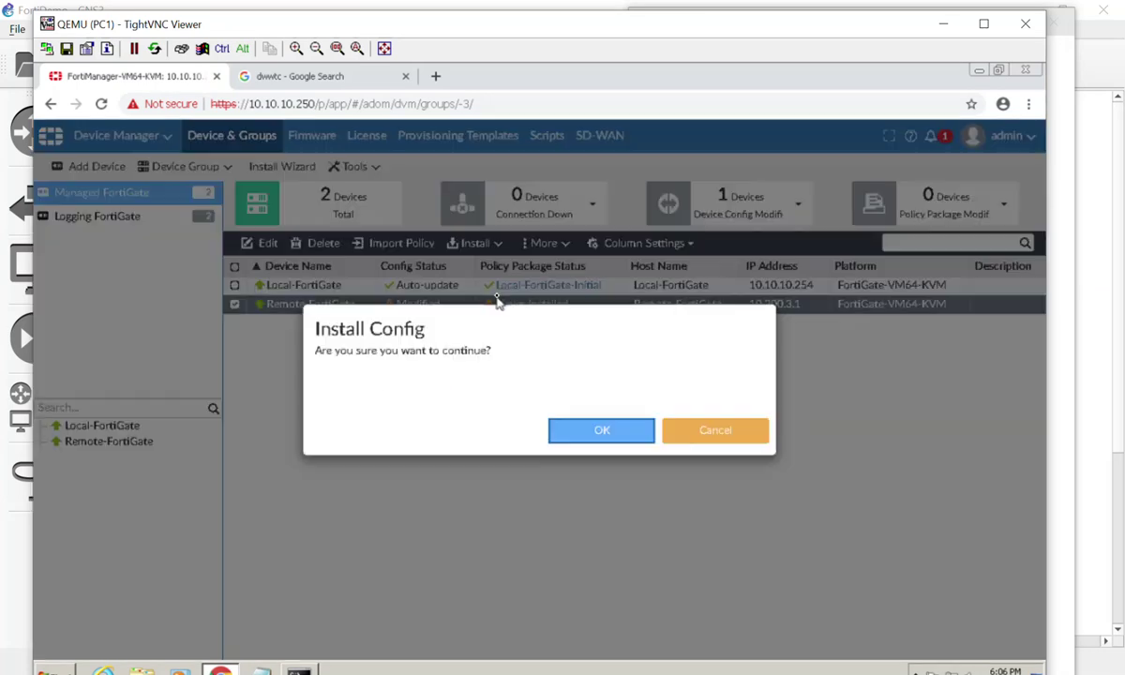
pyautogui.click(578, 443)
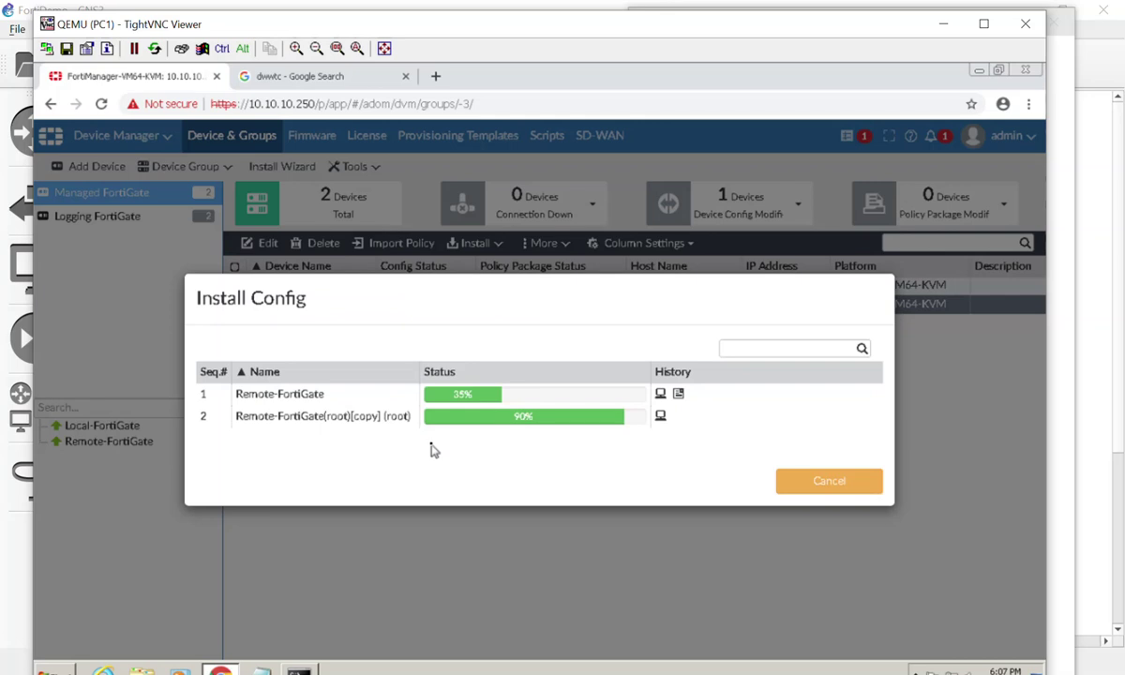
# - Examine Remote-FortiGate's install log and install history, and finish the Install Config dialog
pyautogui.click(677, 394)
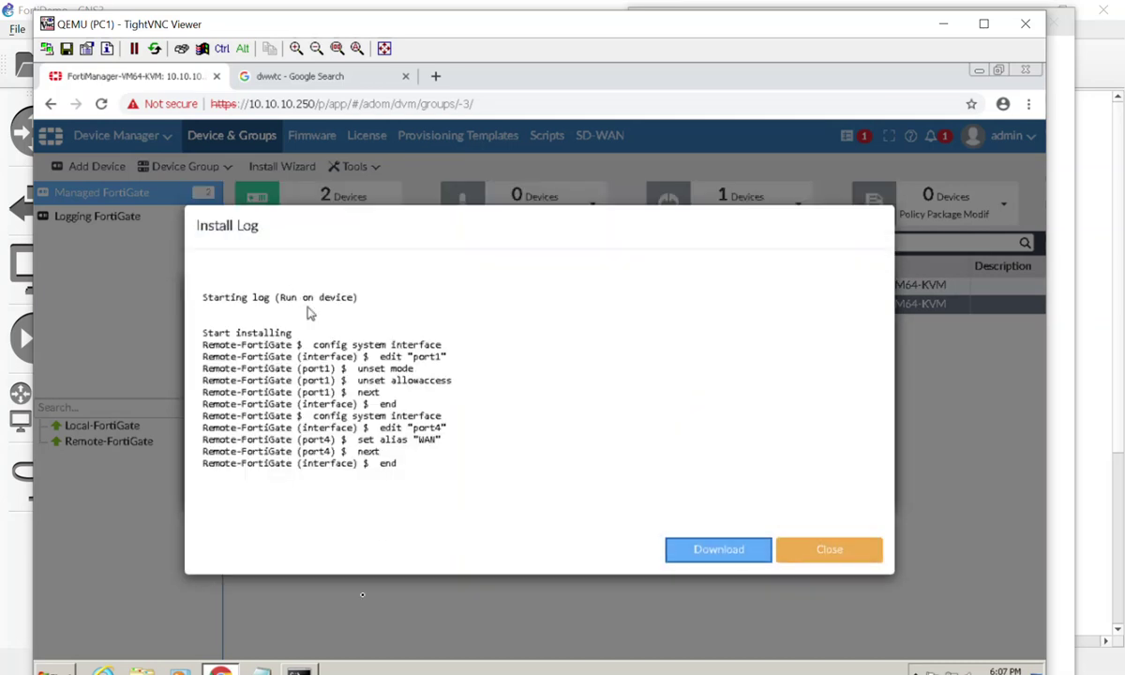
pyautogui.click(805, 561)
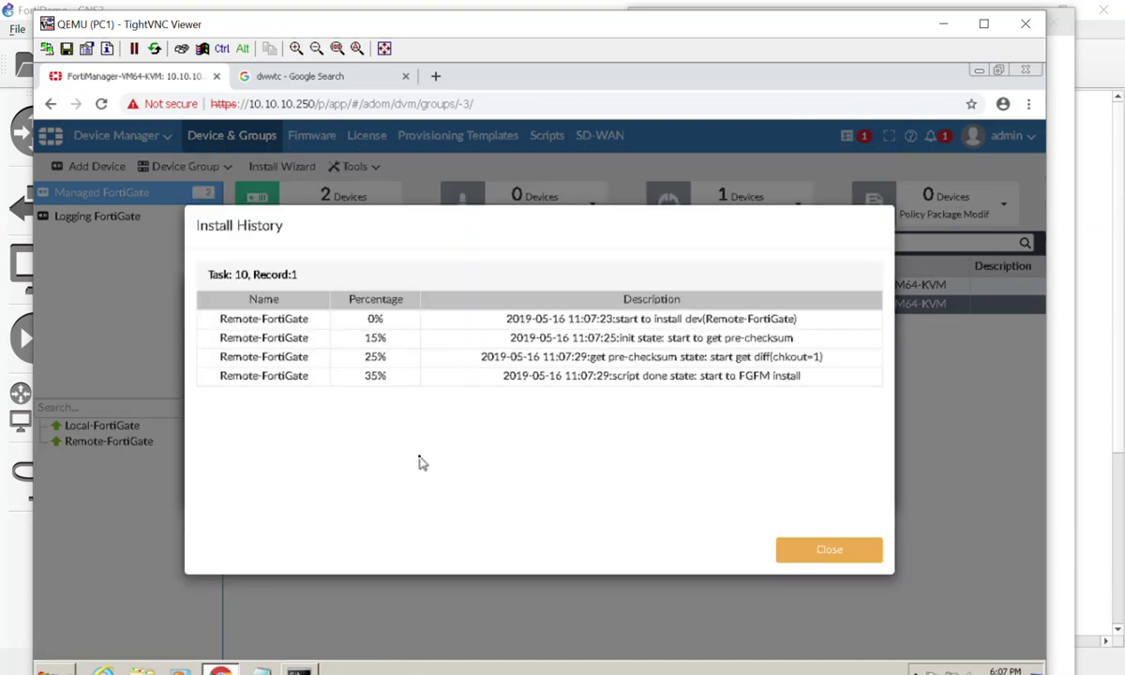
pyautogui.click(801, 553)
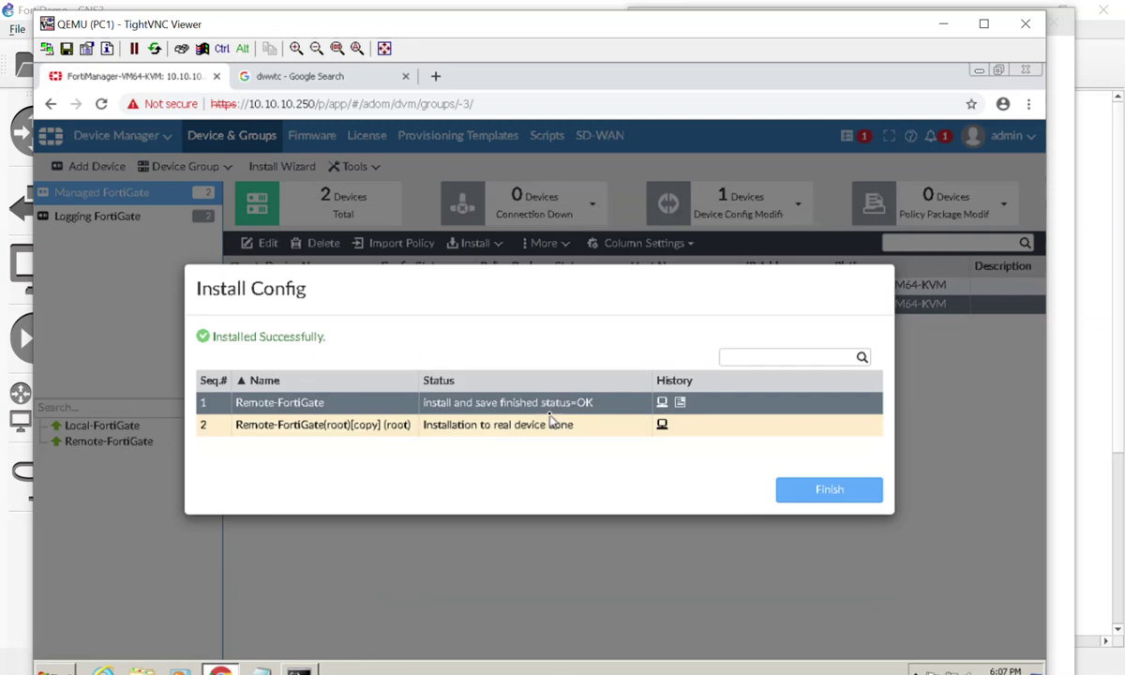
pyautogui.click(813, 491)
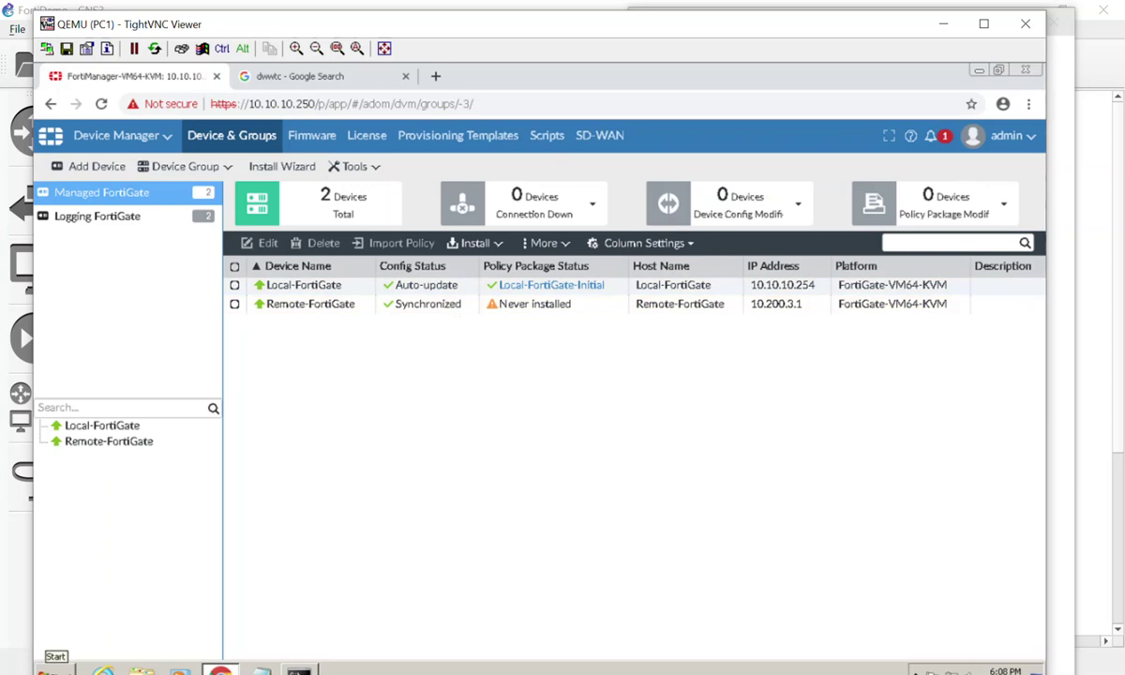
# - Switch to the FortiDemo topology in GNS3 and place a VPCS node beside RemotePC
pyautogui.press('super')
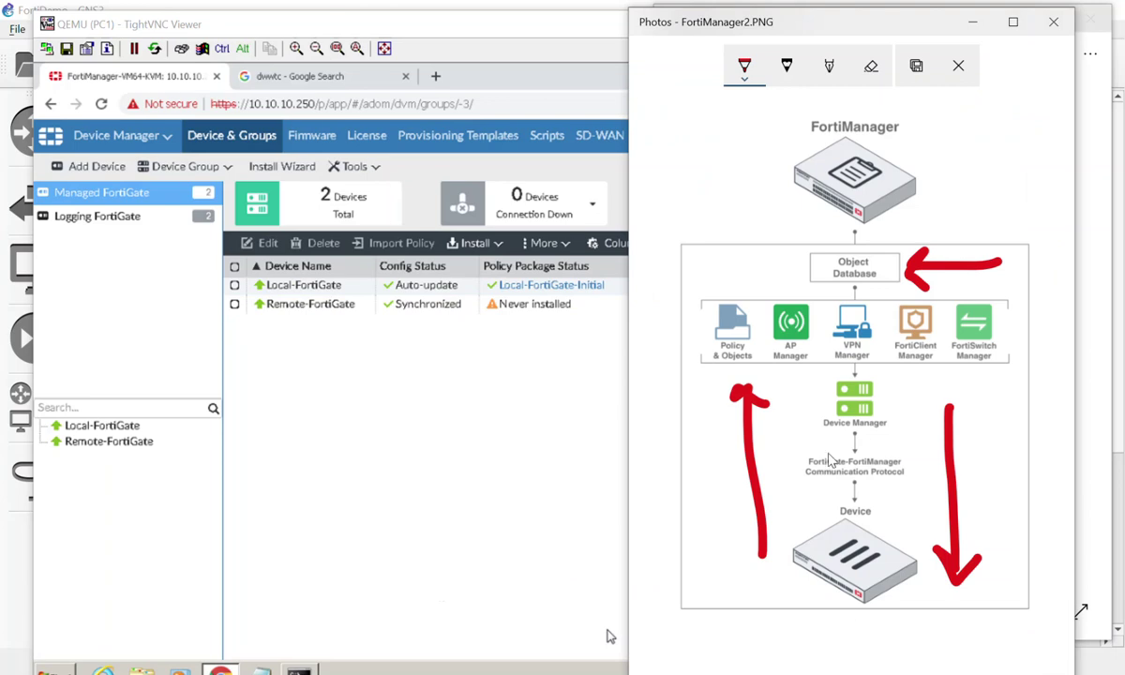
pyautogui.hotkey('alt', 'F4')
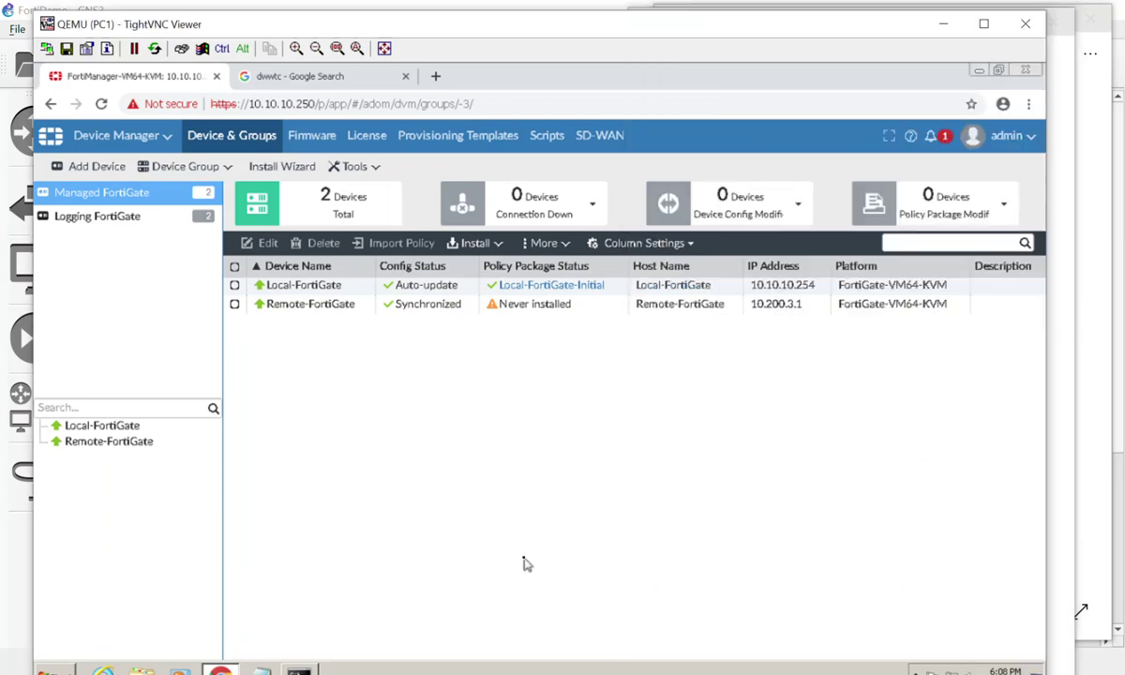
pyautogui.click(441, 9)
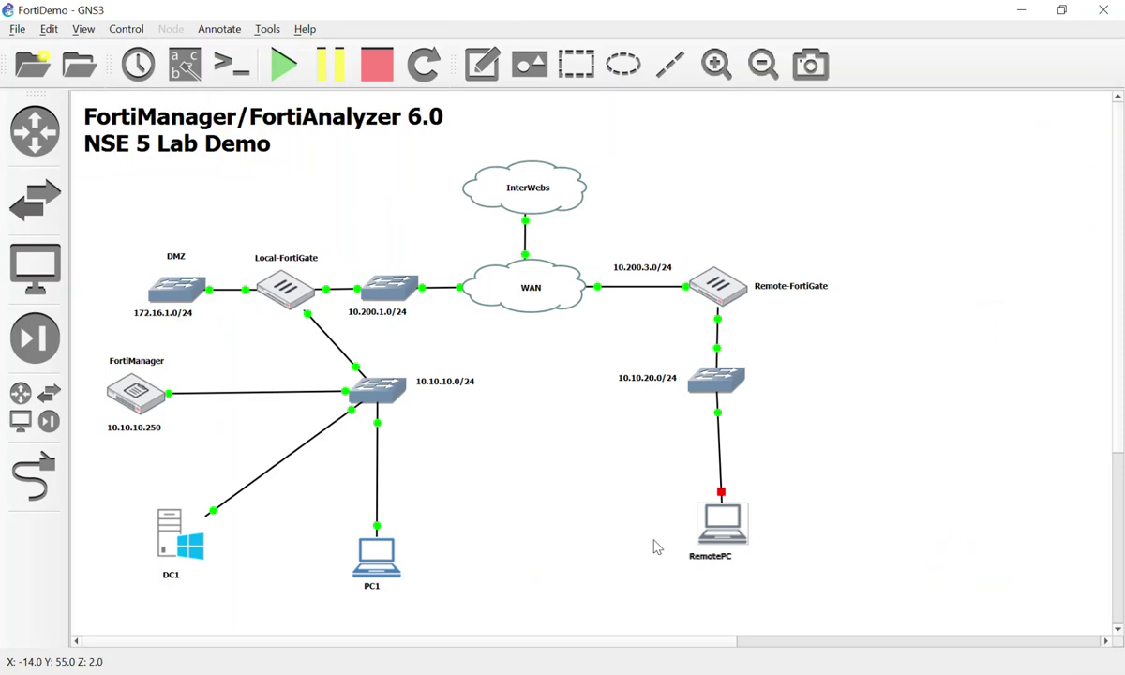
pyautogui.click(33, 420)
pyautogui.scroll(-8, 181, 455)
pyautogui.scroll(-15, 181, 455)
pyautogui.scroll(2, 216, 520)
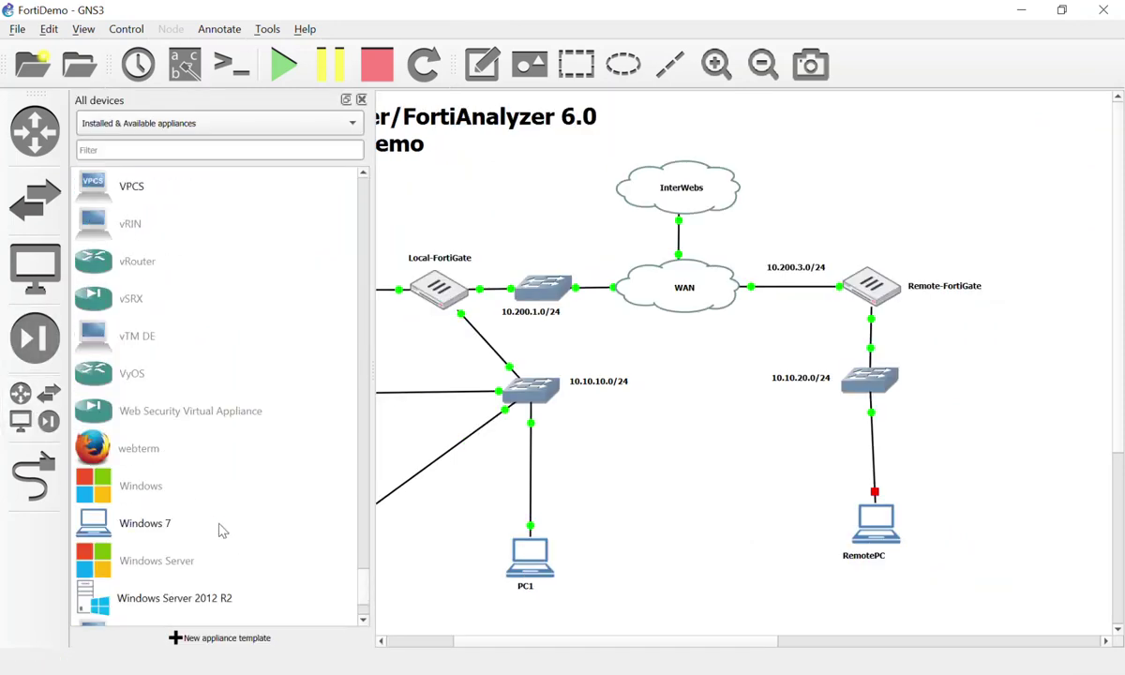
pyautogui.moveTo(93, 281); pyautogui.dragTo(1001, 433)
pyautogui.click(535, 326)
pyautogui.click(535, 336)
pyautogui.click(534, 353)
pyautogui.moveTo(1031, 442); pyautogui.dragTo(758, 457)
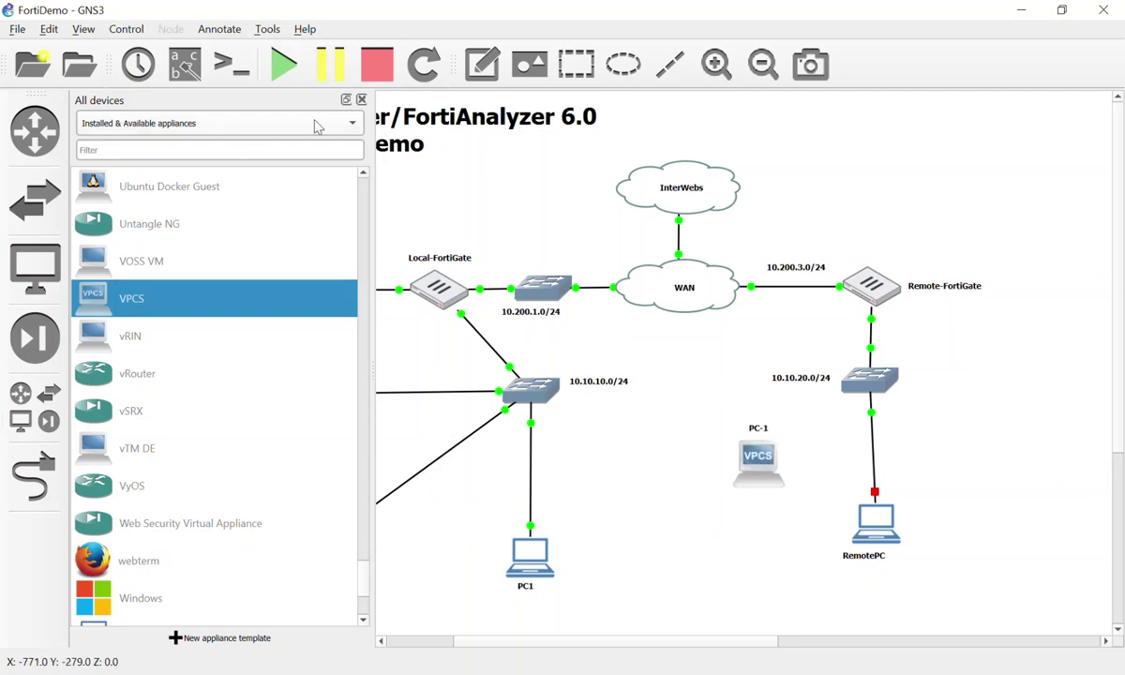
# - Link PC-1 to the 10.10.20.0/24 switch and move PC-1 slightly lower in the topology
pyautogui.click(361, 100)
pyautogui.click(35, 476)
pyautogui.click(586, 450)
pyautogui.click(619, 449)
pyautogui.click(712, 379)
pyautogui.click(749, 435)
pyautogui.press('Escape')
pyautogui.moveTo(600, 460); pyautogui.dragTo(602, 494)
# - Start PC-1 and request an IP address with the dhcp command in its console
pyautogui.rightClick(603, 494)
pyautogui.click(638, 312)
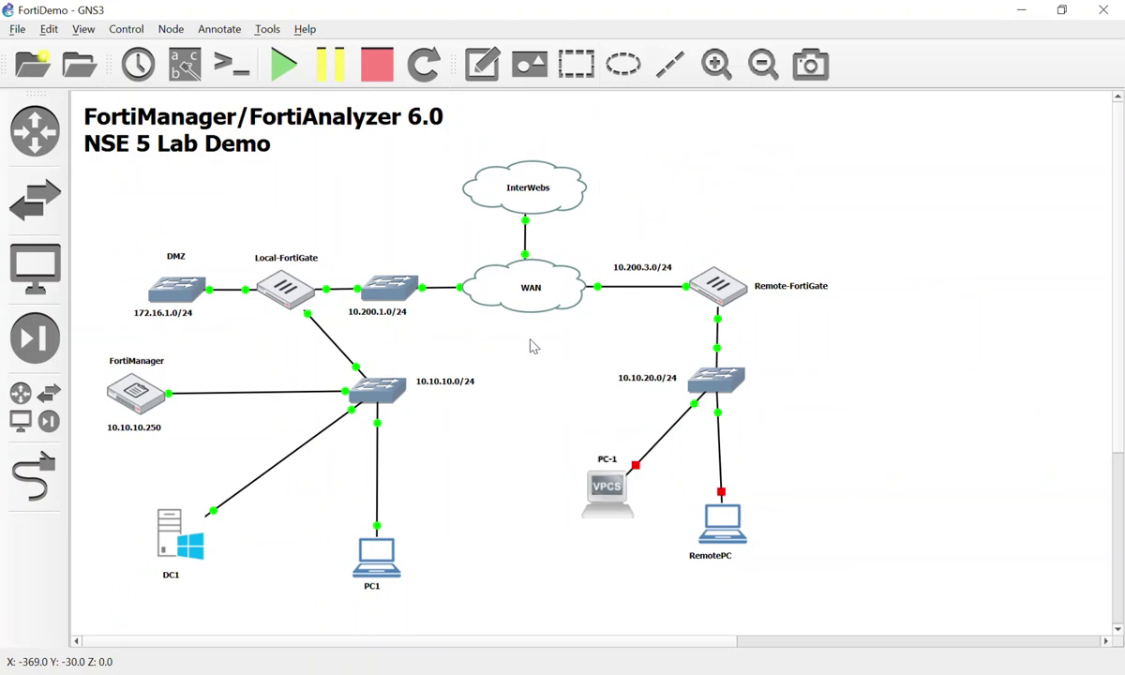
pyautogui.doubleClick(617, 500)
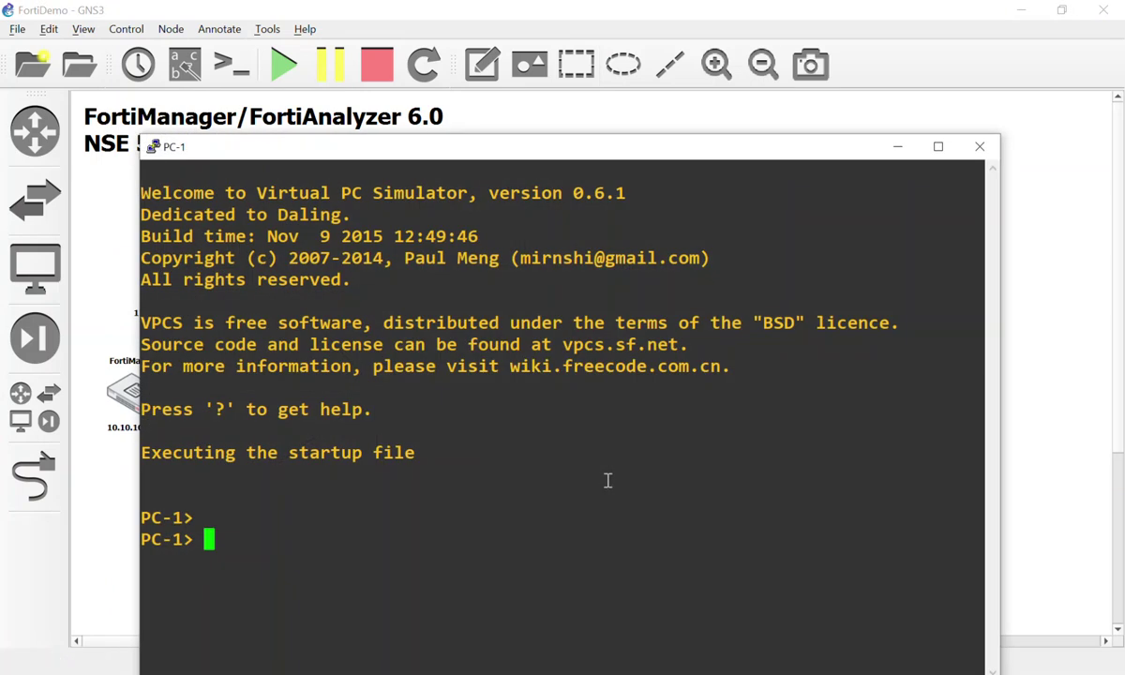
pyautogui.write('dhcp')
pyautogui.press('Return')
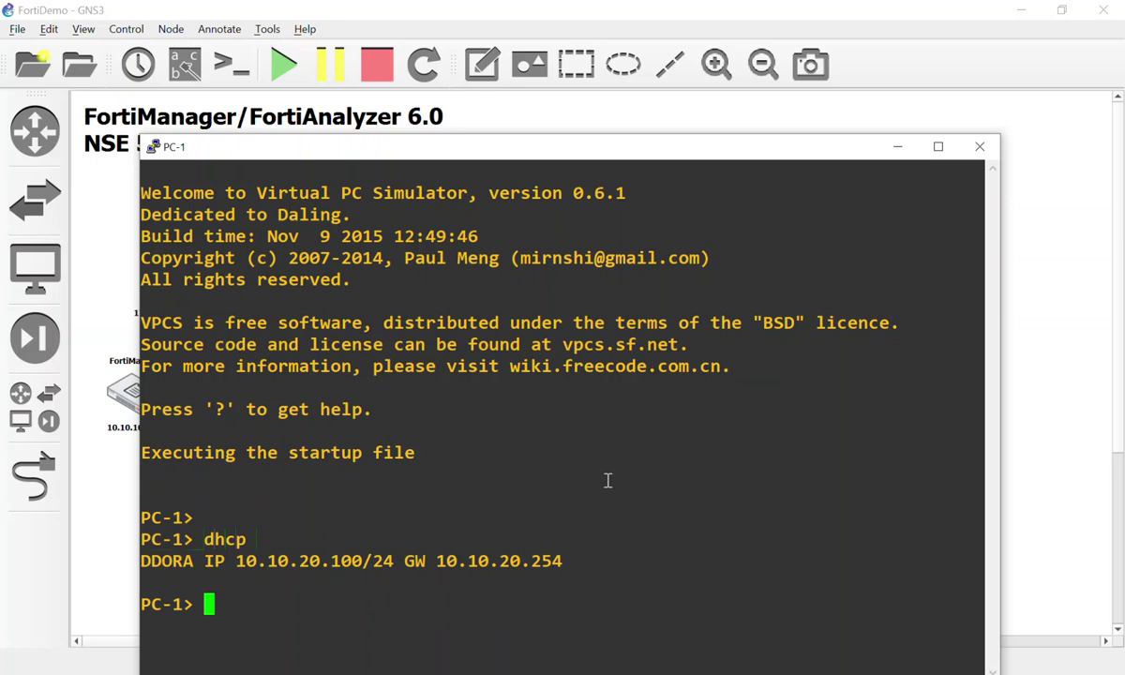
# - Test connectivity from PC-1 by pinging 10.10.20.254 and google.com
pyautogui.write('ping ')
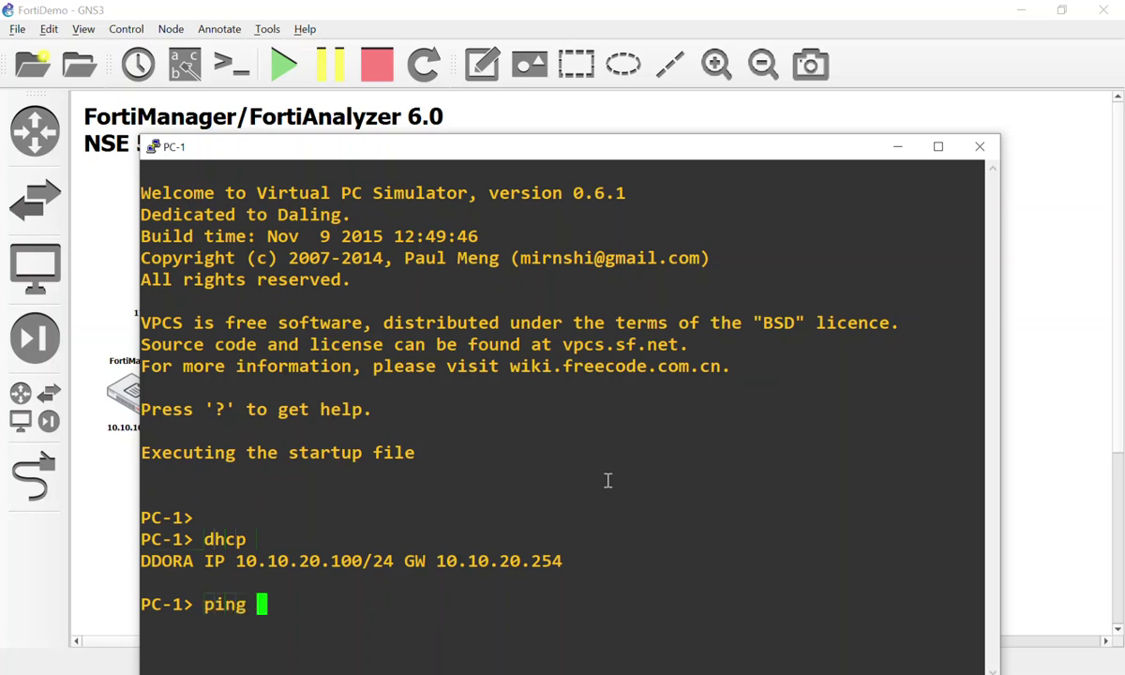
pyautogui.write('10.10.')
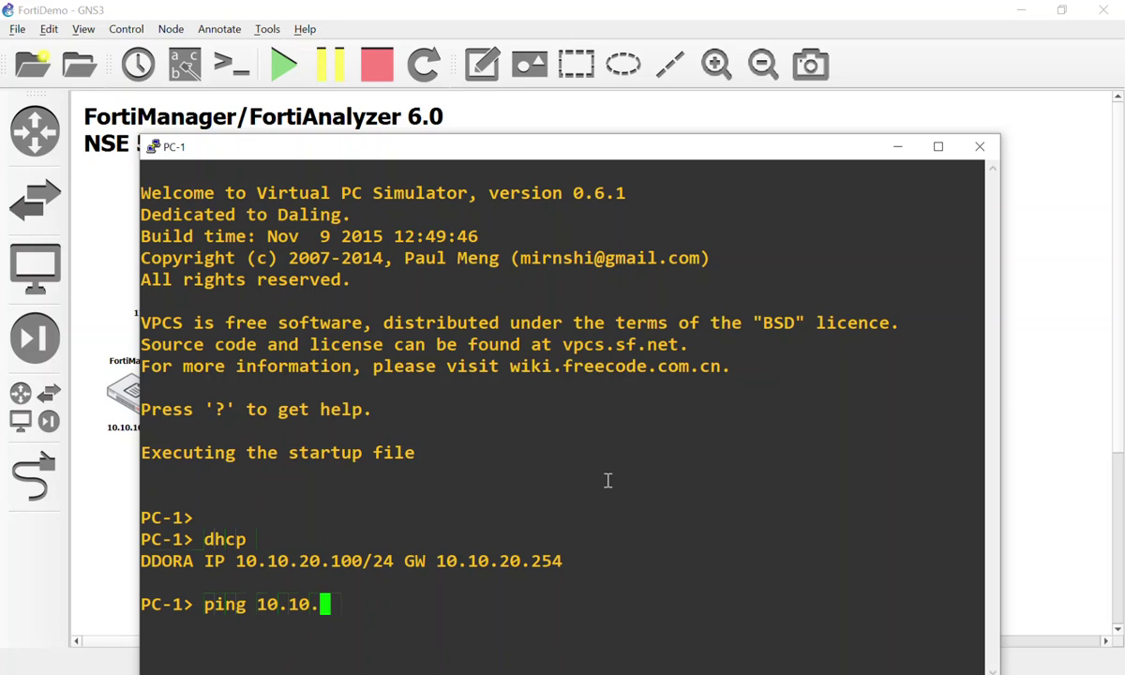
pyautogui.write('20.254')
pyautogui.press('Return')
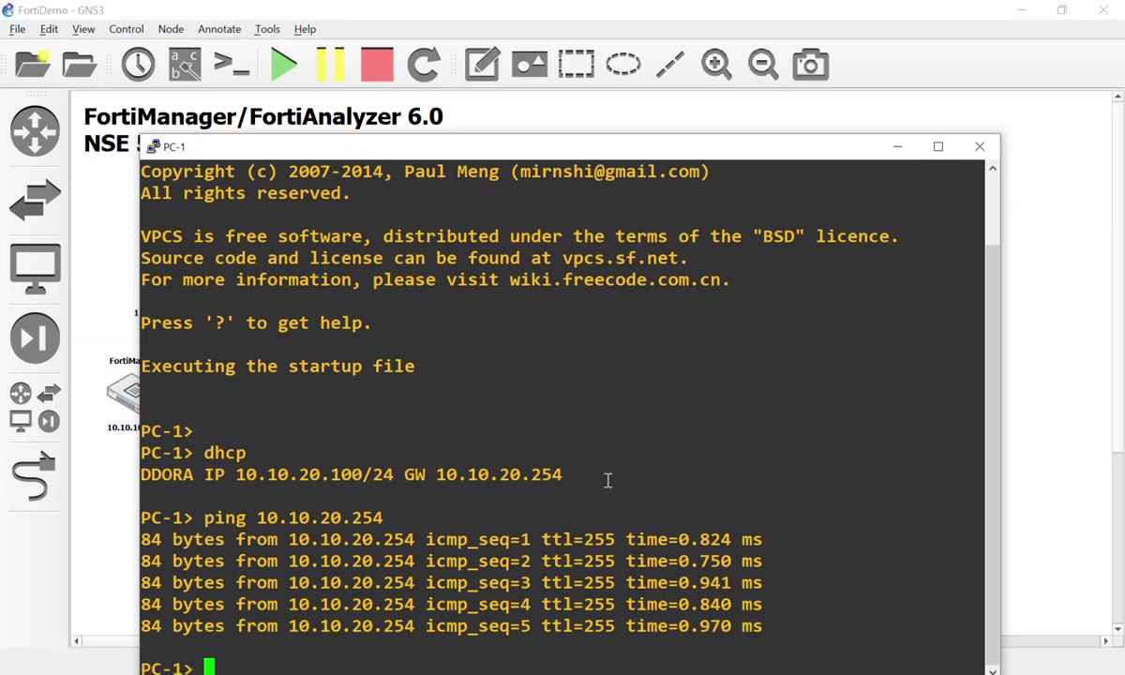
pyautogui.write('ping google.com')
pyautogui.press('Return')
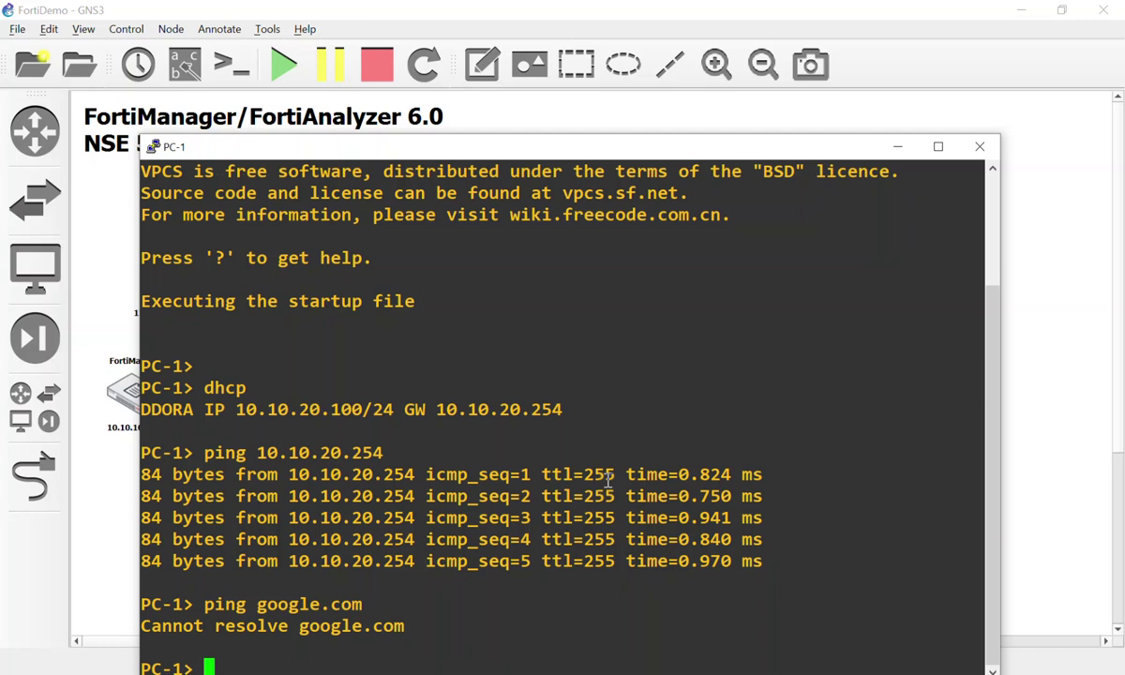
# - Switch to FortiManager in the PC1 viewer and try to import the policy from the managed Remote-FortiGate device
pyautogui.click(635, 14)
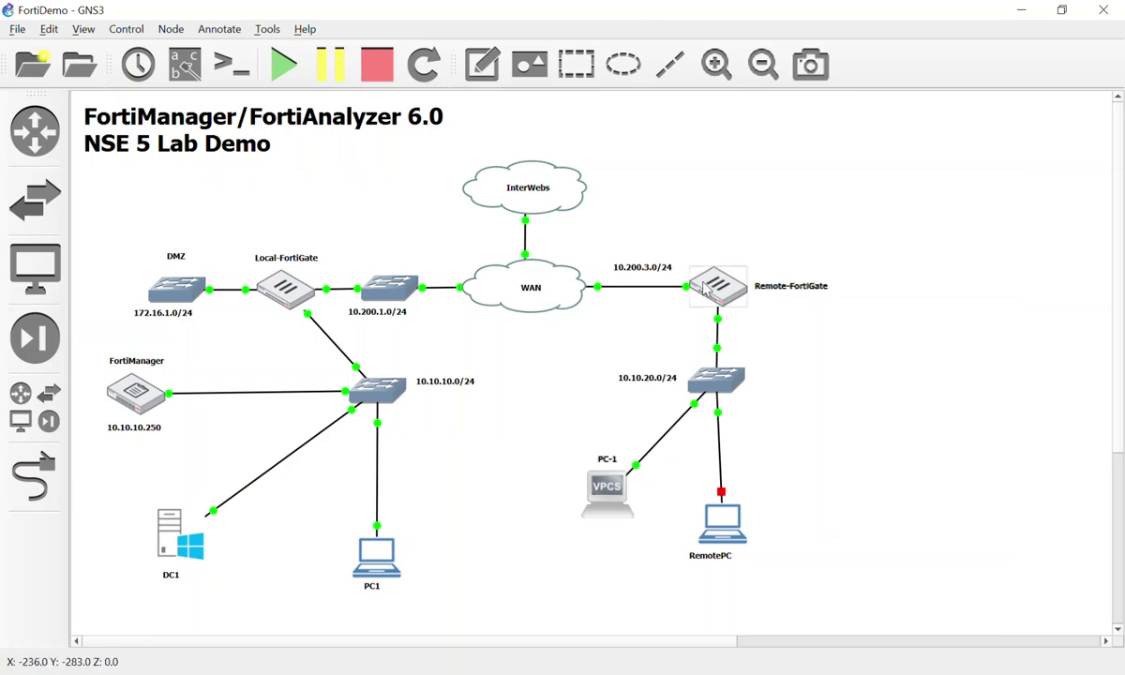
pyautogui.moveTo(422, 19); pyautogui.dragTo(418, 149)
pyautogui.click(414, 61)
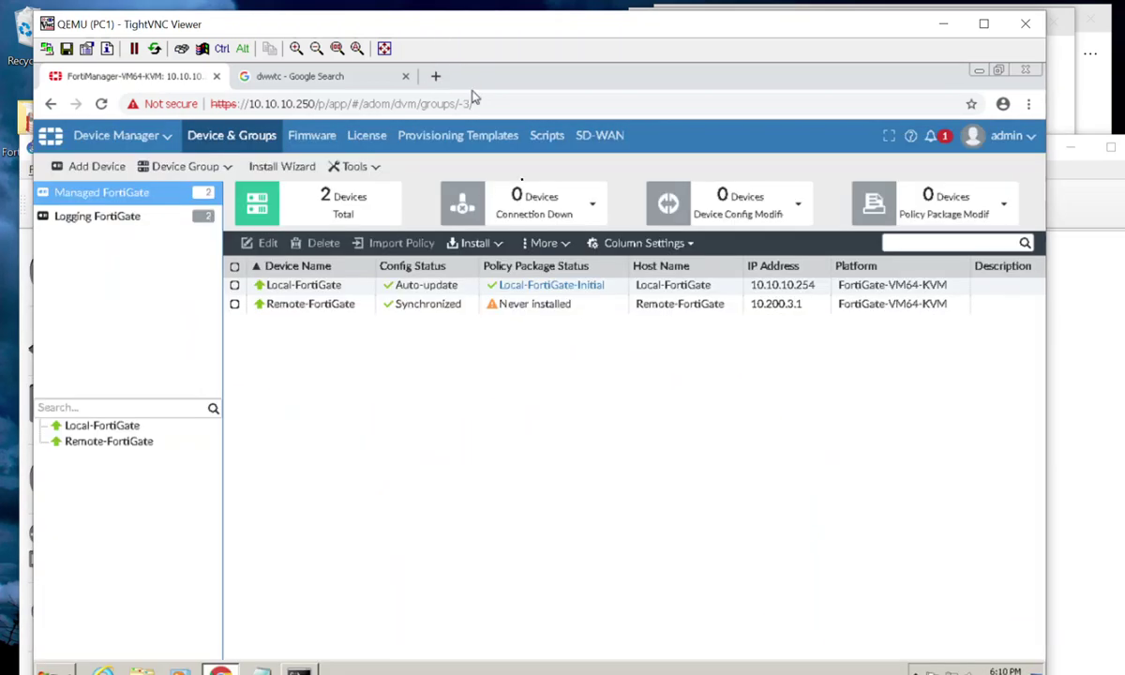
pyautogui.rightClick(533, 306)
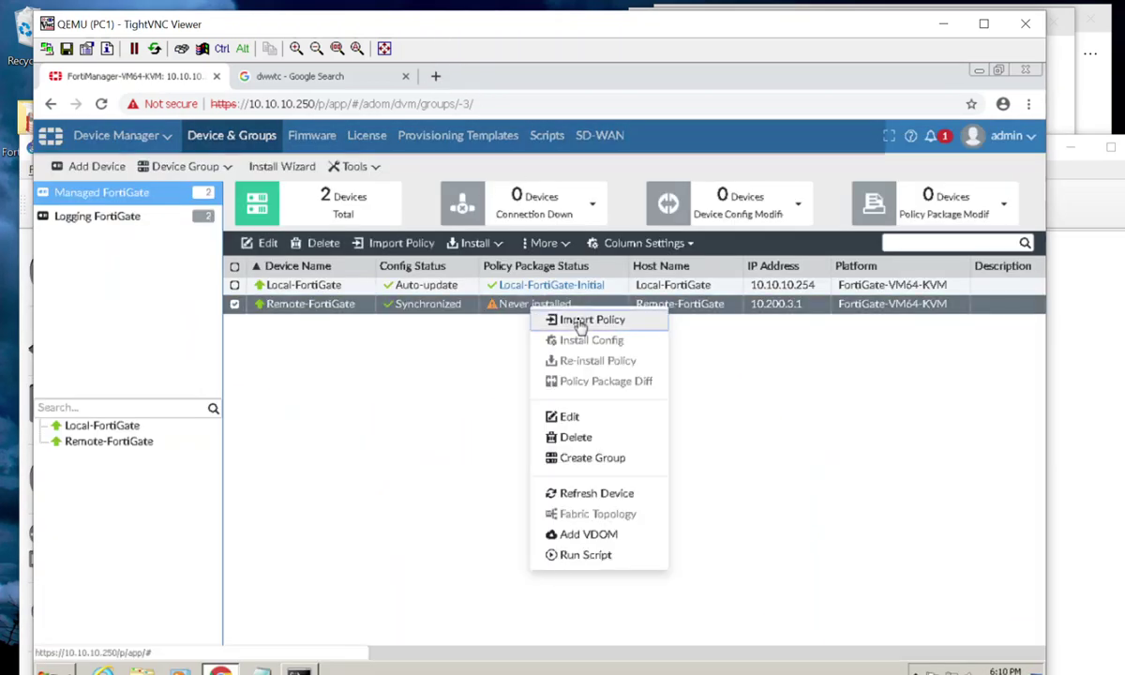
pyautogui.click(580, 321)
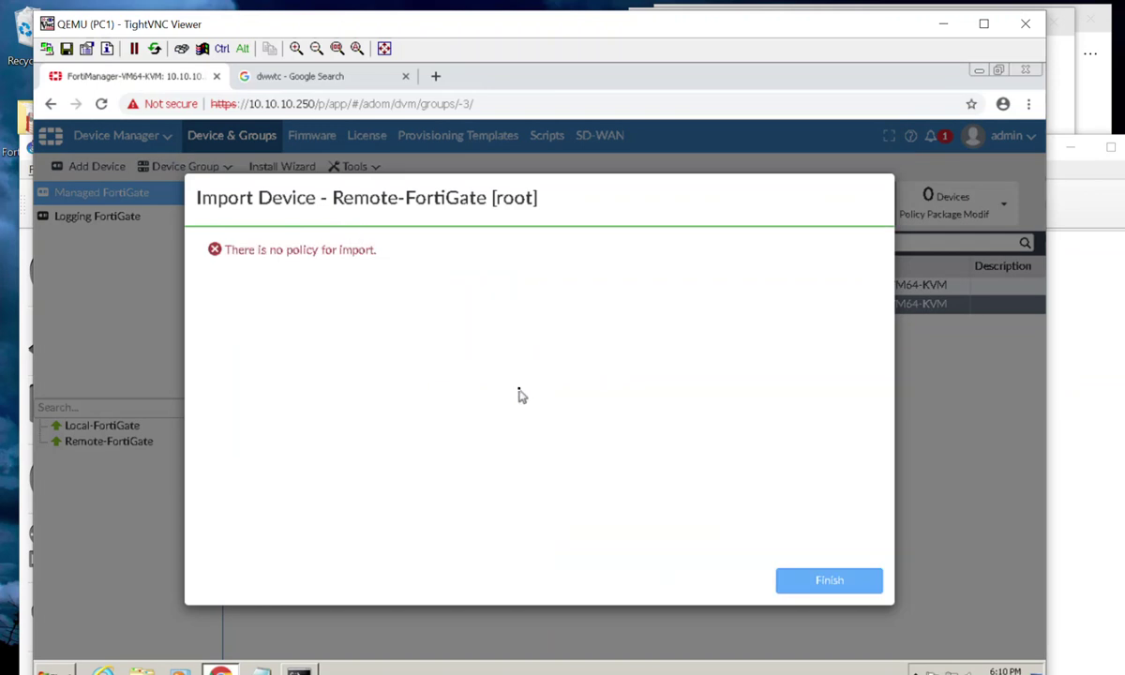
pyautogui.moveTo(216, 251); pyautogui.dragTo(398, 253)
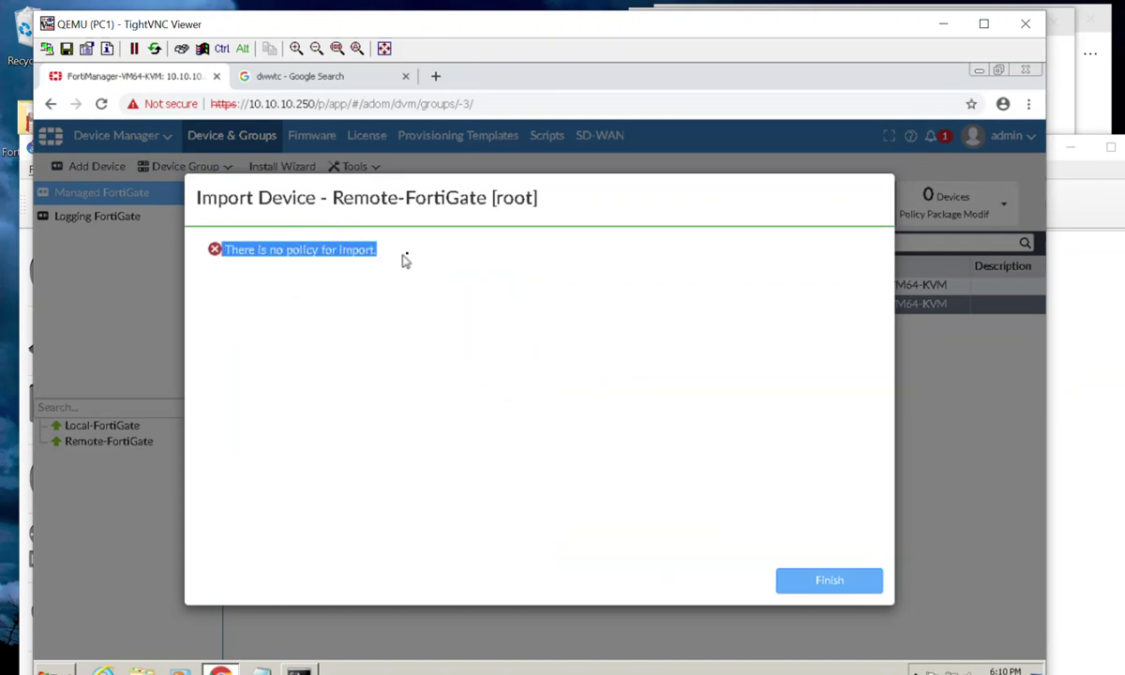
pyautogui.click(446, 330)
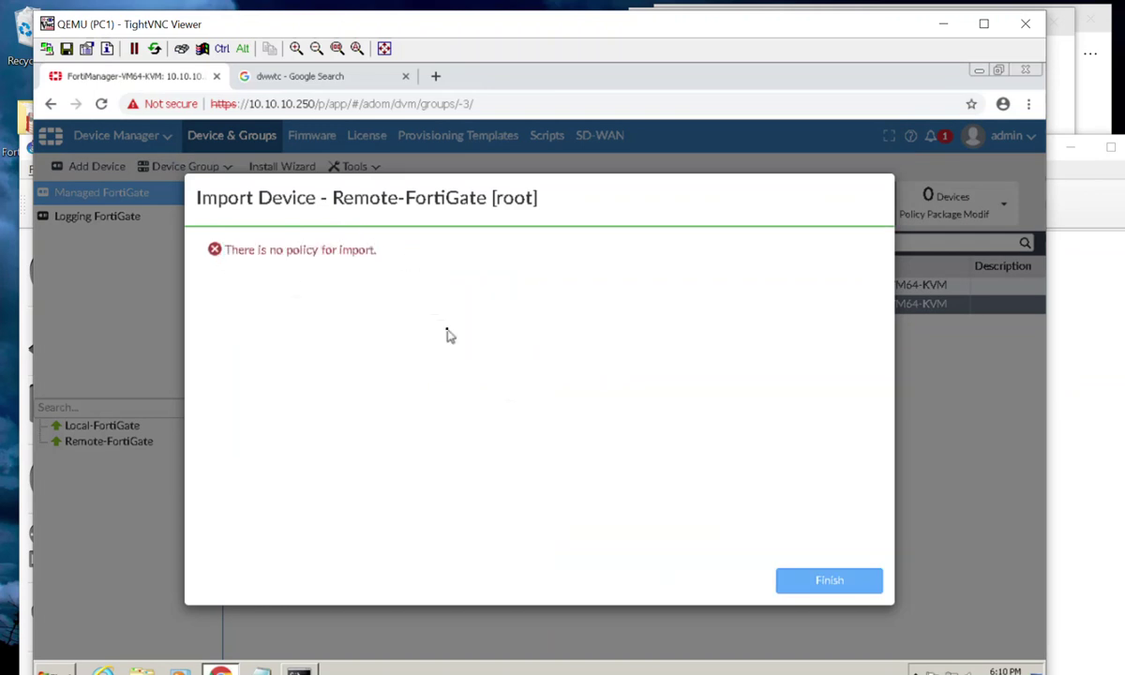